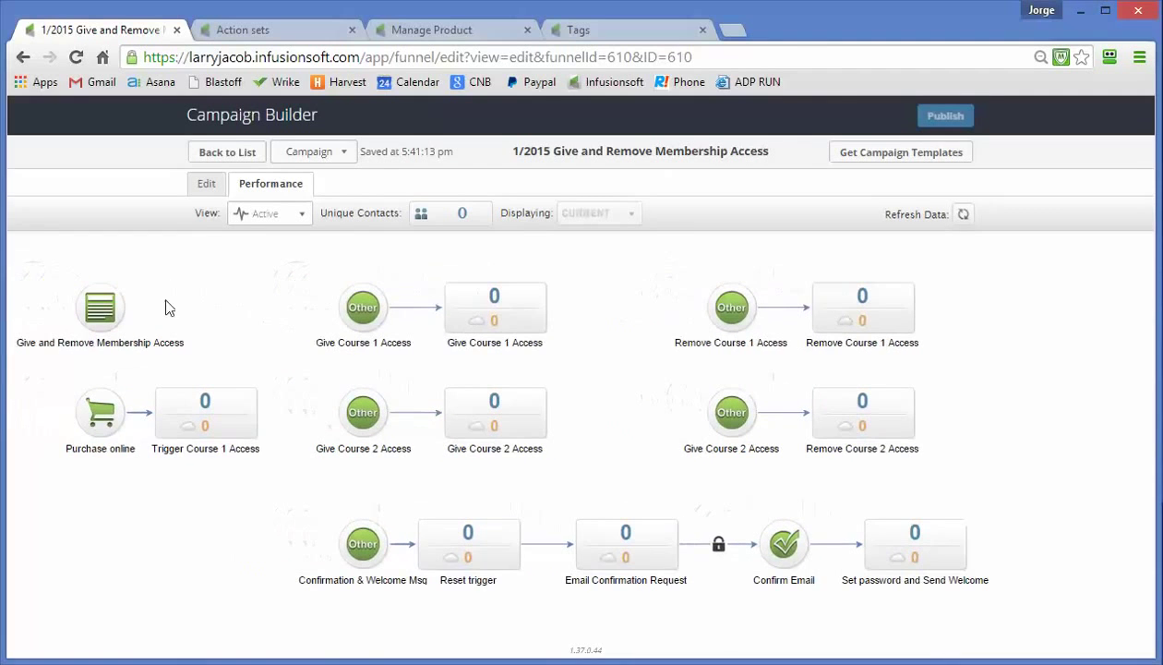
Open the membership form in edit mode and check Course 1's Give and Remove Access trigger tags
{"action": "left_click", "coordinate": [207, 184]}
{"action": "double_click", "coordinate": [108, 280]}
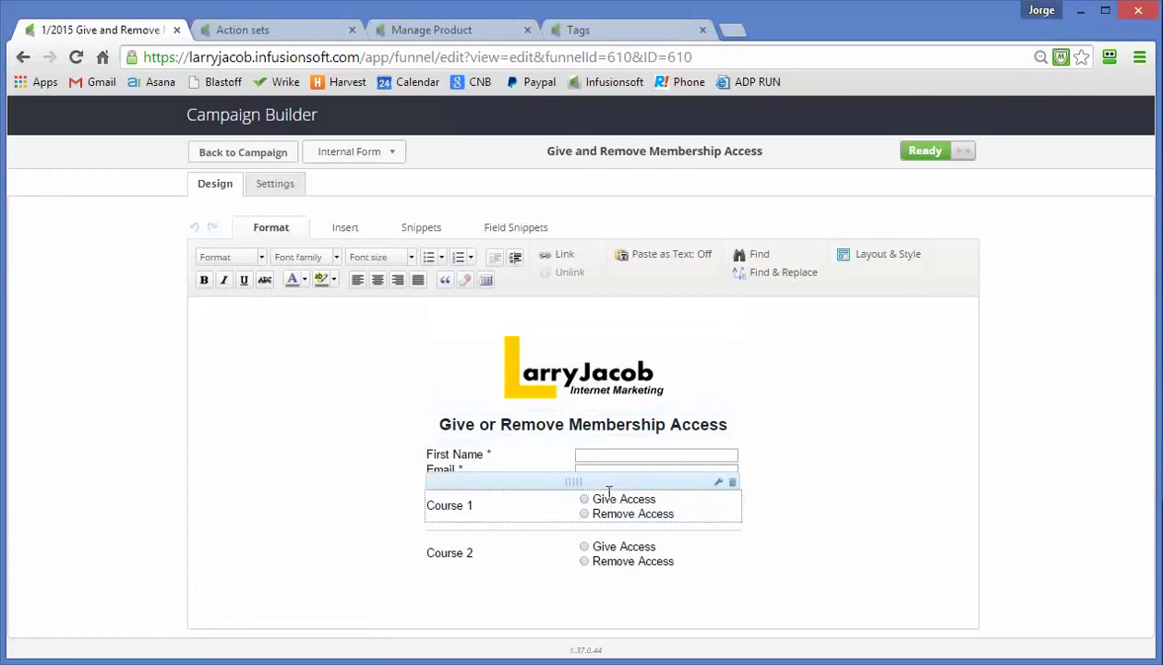
{"action": "mouse_move", "coordinate": [609, 492]}
{"action": "left_mouse_down"}
{"action": "mouse_move", "coordinate": [610, 514]}
{"action": "mouse_move", "coordinate": [608, 501]}
{"action": "left_mouse_up"}
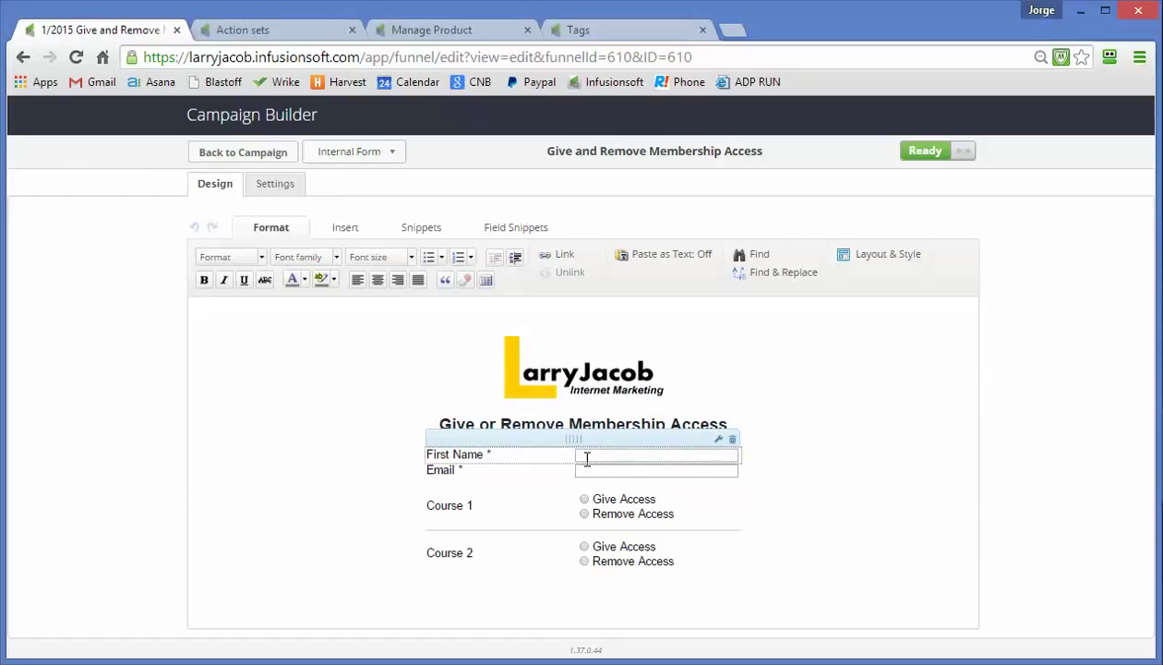
{"action": "double_click", "coordinate": [596, 510]}
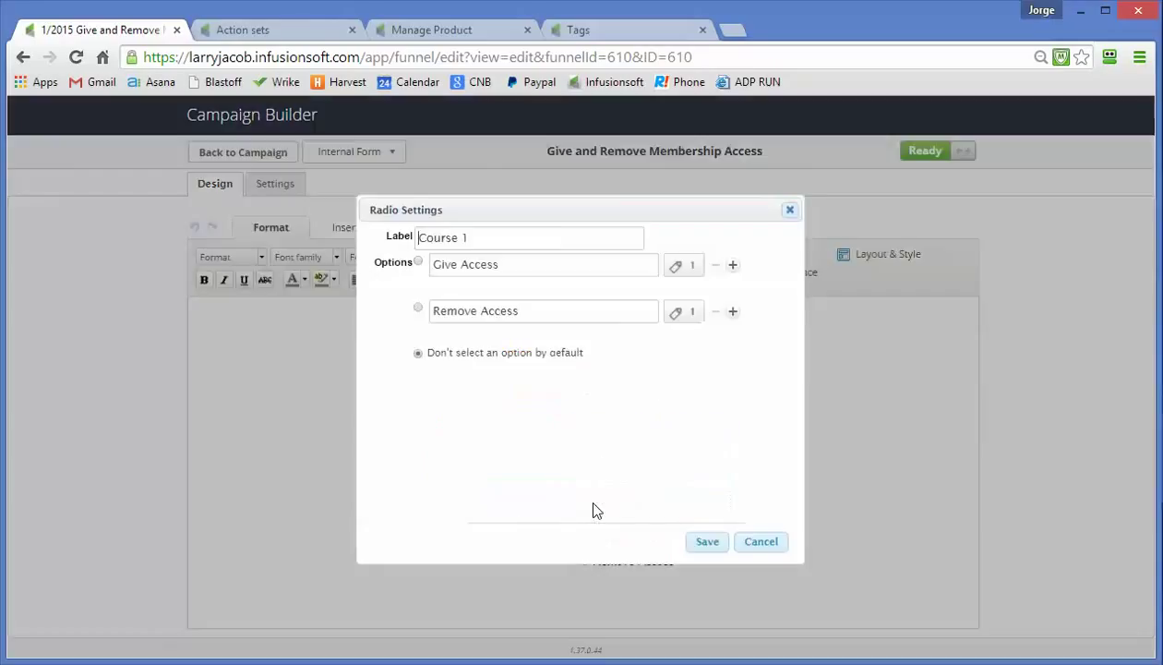
{"action": "left_click", "coordinate": [695, 270]}
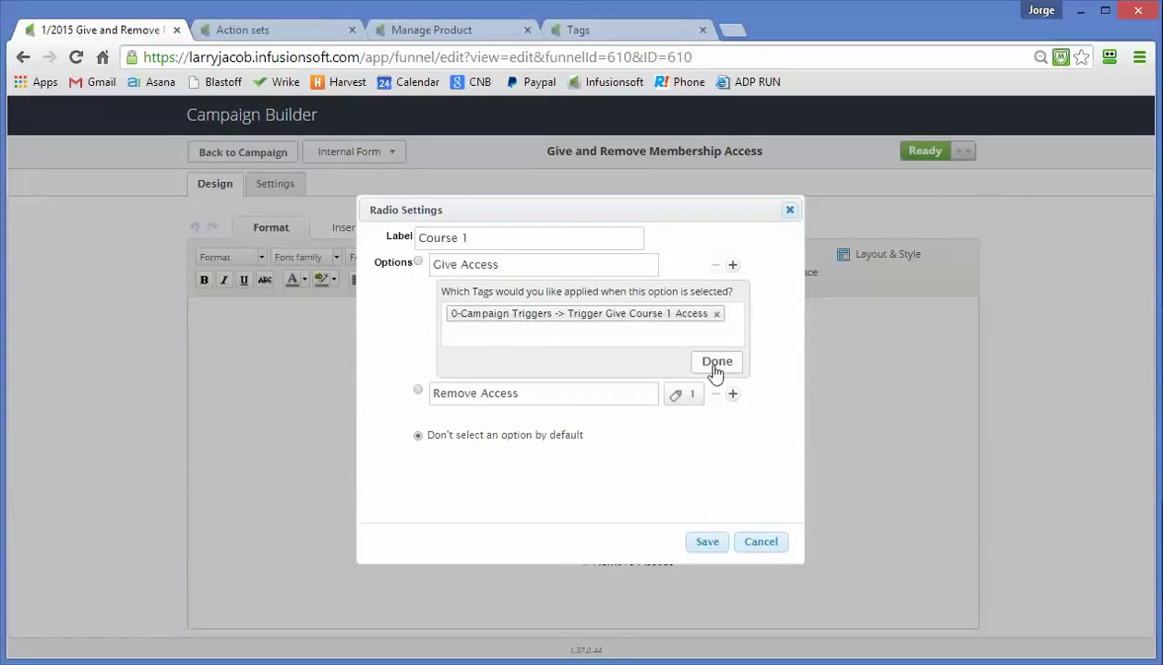
{"action": "left_click", "coordinate": [681, 395]}
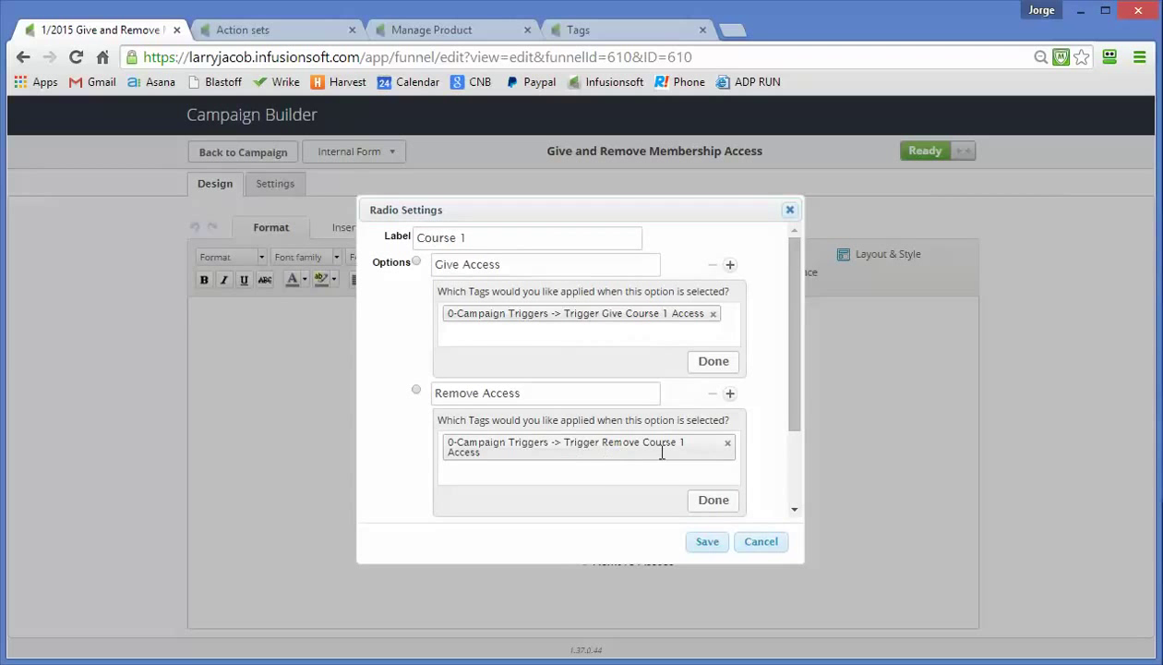
{"action": "left_click", "coordinate": [762, 544]}
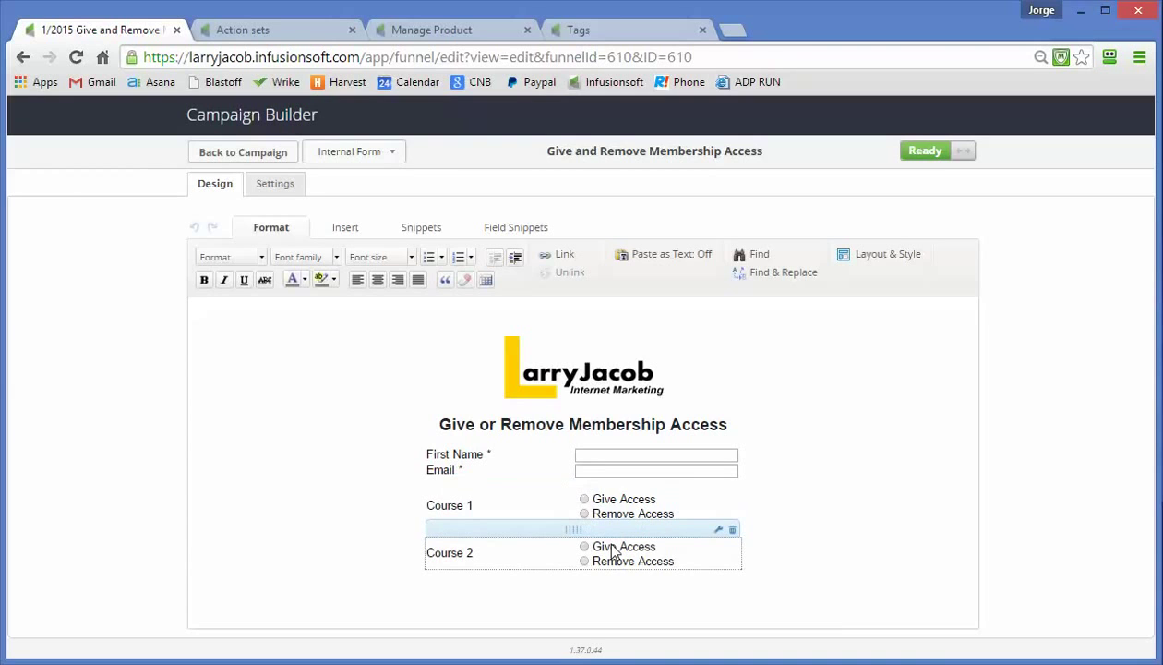
Check Course 2's Give and Remove Access trigger tags, then return to the campaign map
{"action": "double_click", "coordinate": [615, 552]}
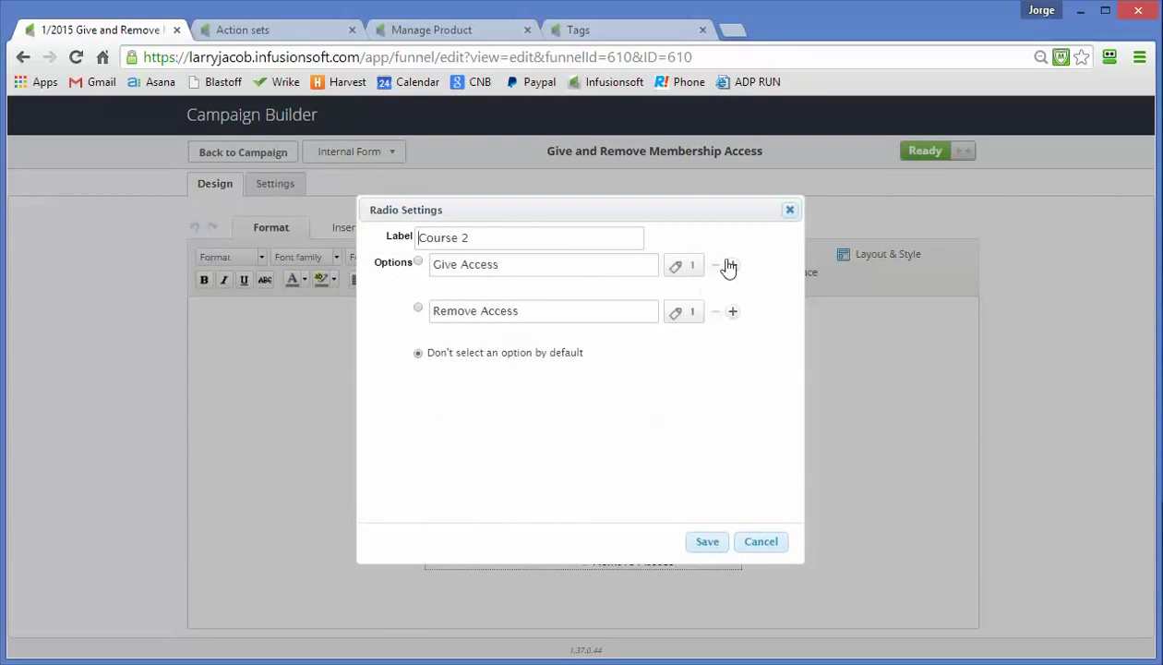
{"action": "left_click", "coordinate": [679, 267]}
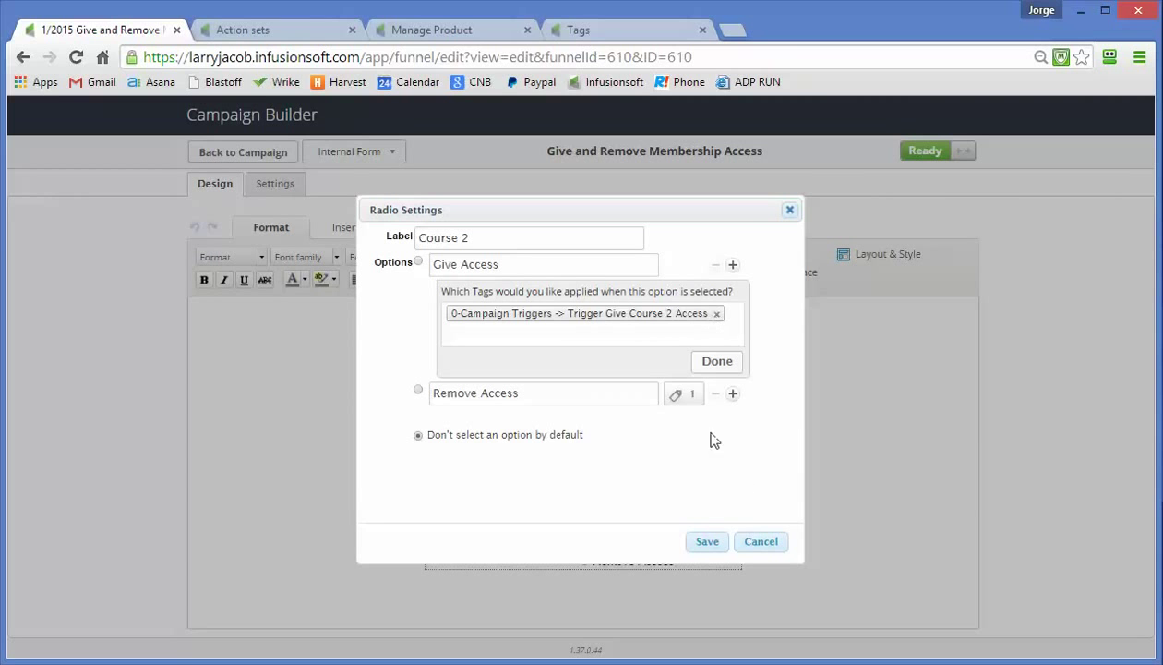
{"action": "left_click", "coordinate": [688, 402]}
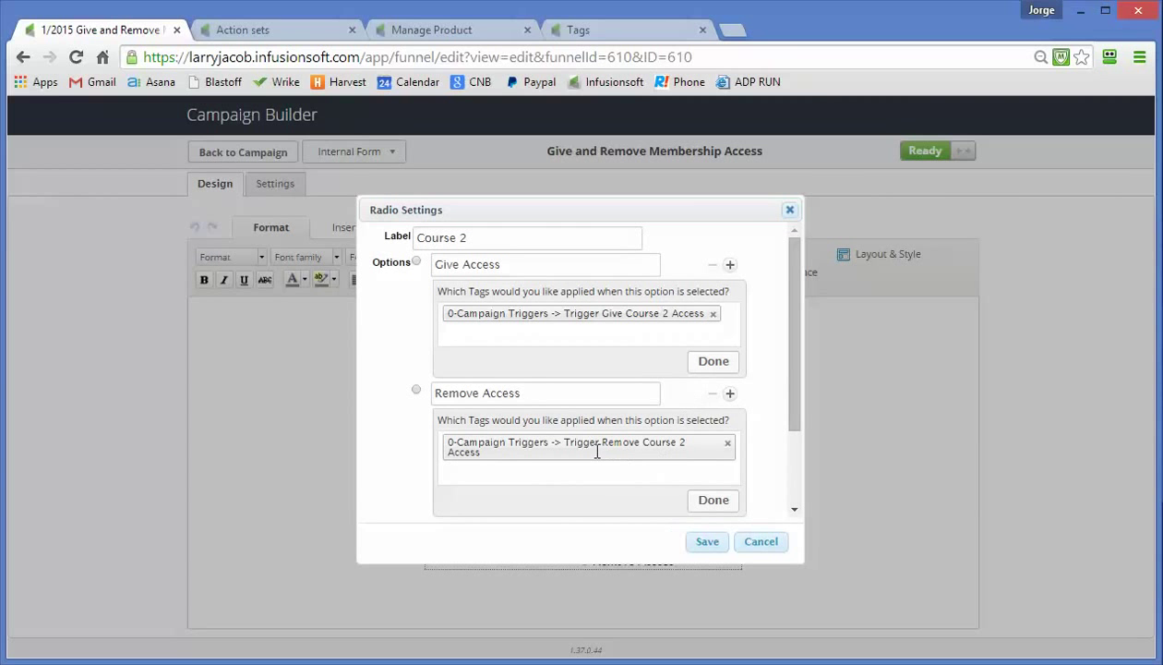
{"action": "left_click", "coordinate": [752, 542]}
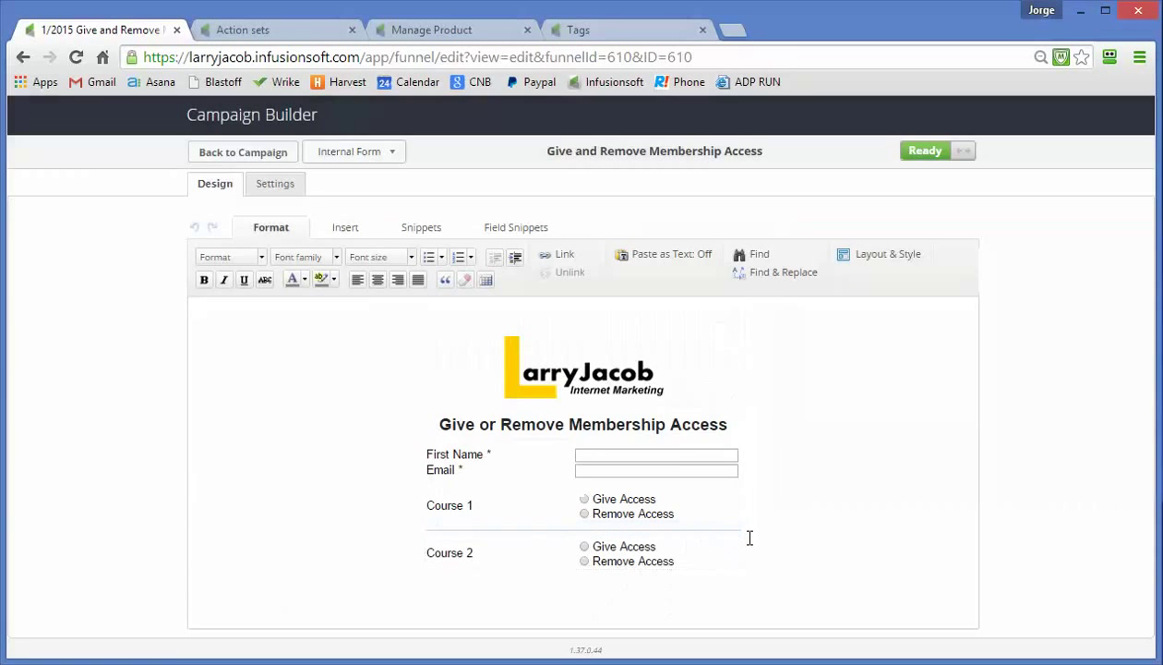
{"action": "left_click", "coordinate": [228, 157]}
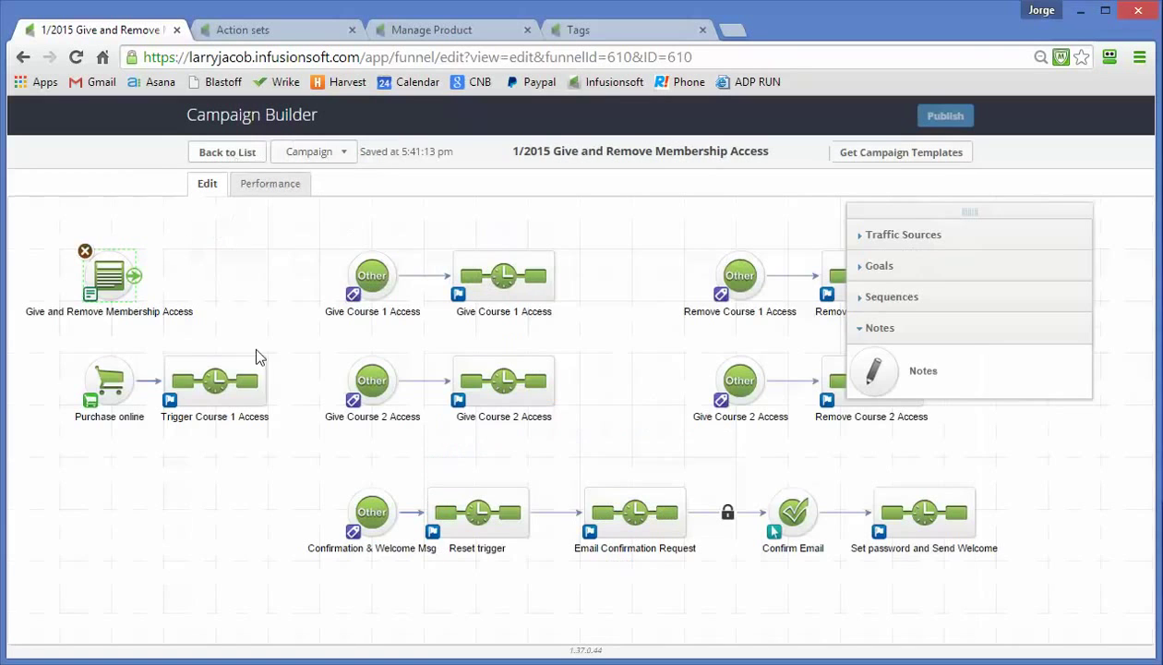
{"action": "double_click", "coordinate": [113, 380]}
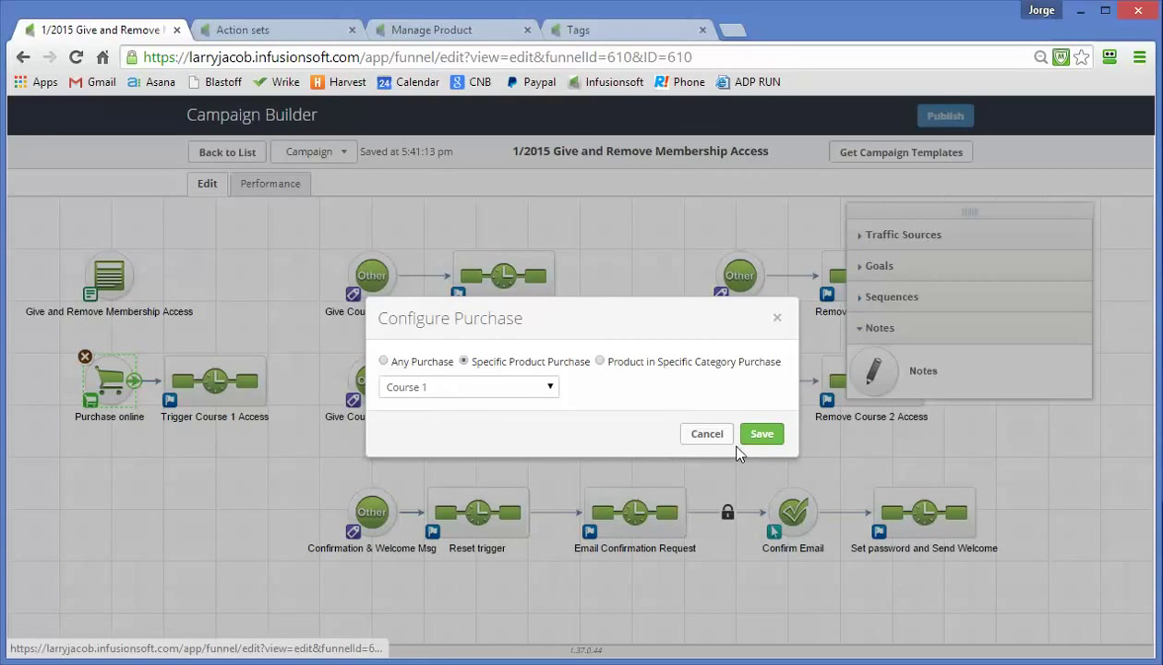
{"action": "left_click", "coordinate": [707, 436]}
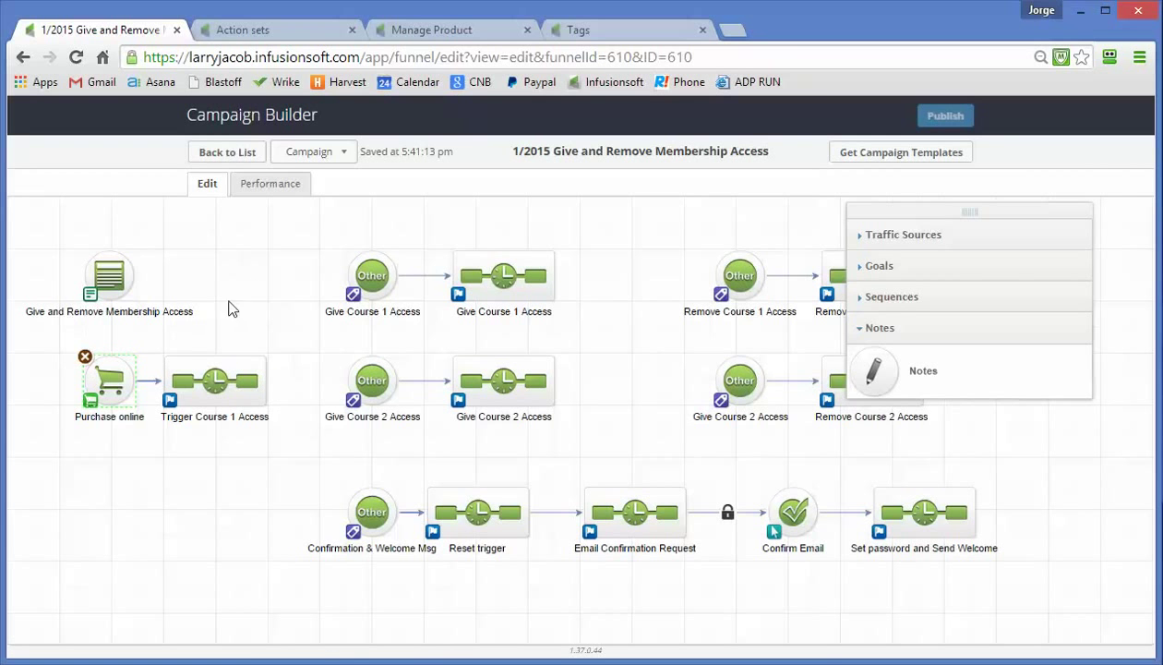
{"action": "double_click", "coordinate": [236, 392]}
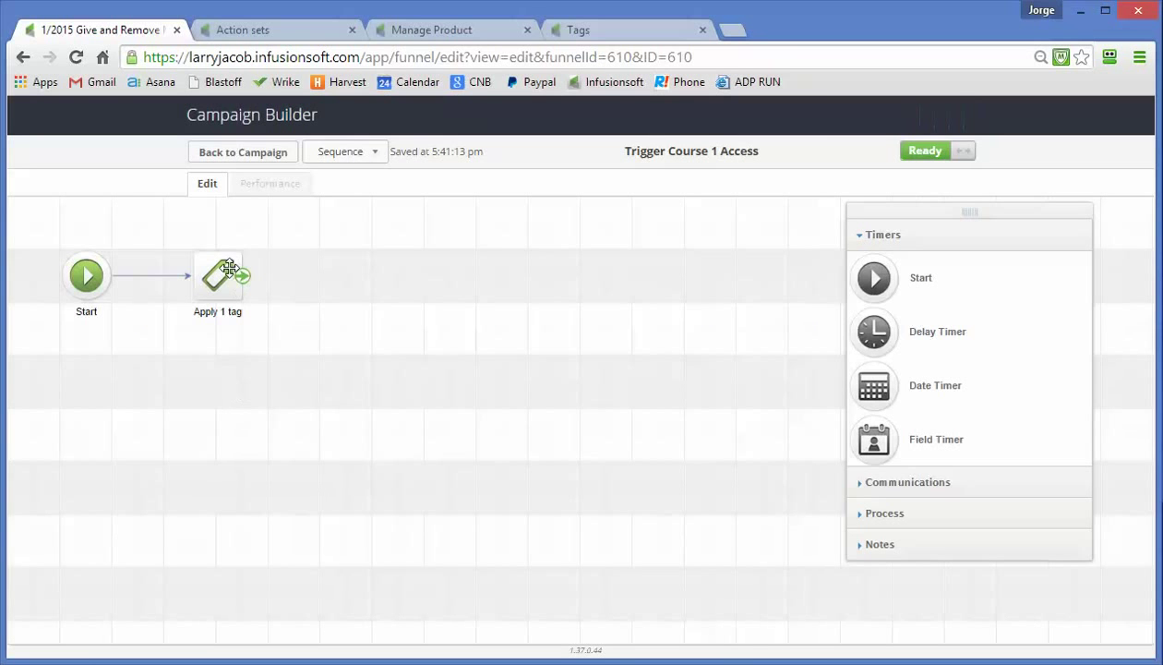
{"action": "double_click", "coordinate": [221, 269]}
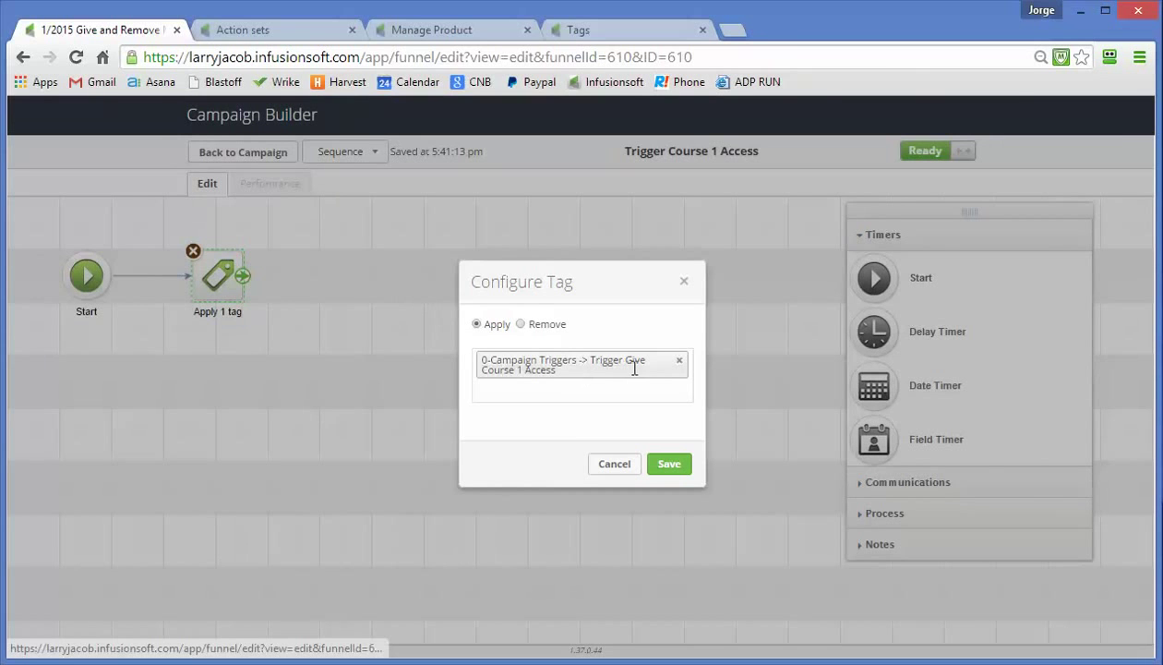
{"action": "left_click", "coordinate": [615, 466]}
{"action": "left_click", "coordinate": [266, 157]}
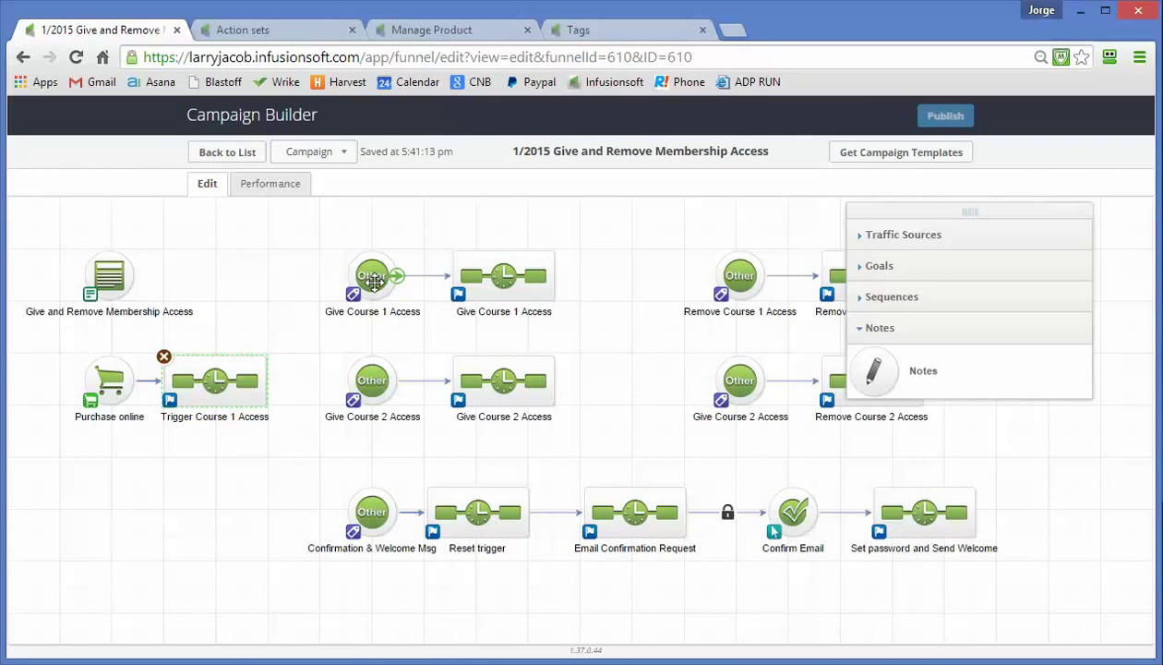
{"action": "double_click", "coordinate": [371, 277]}
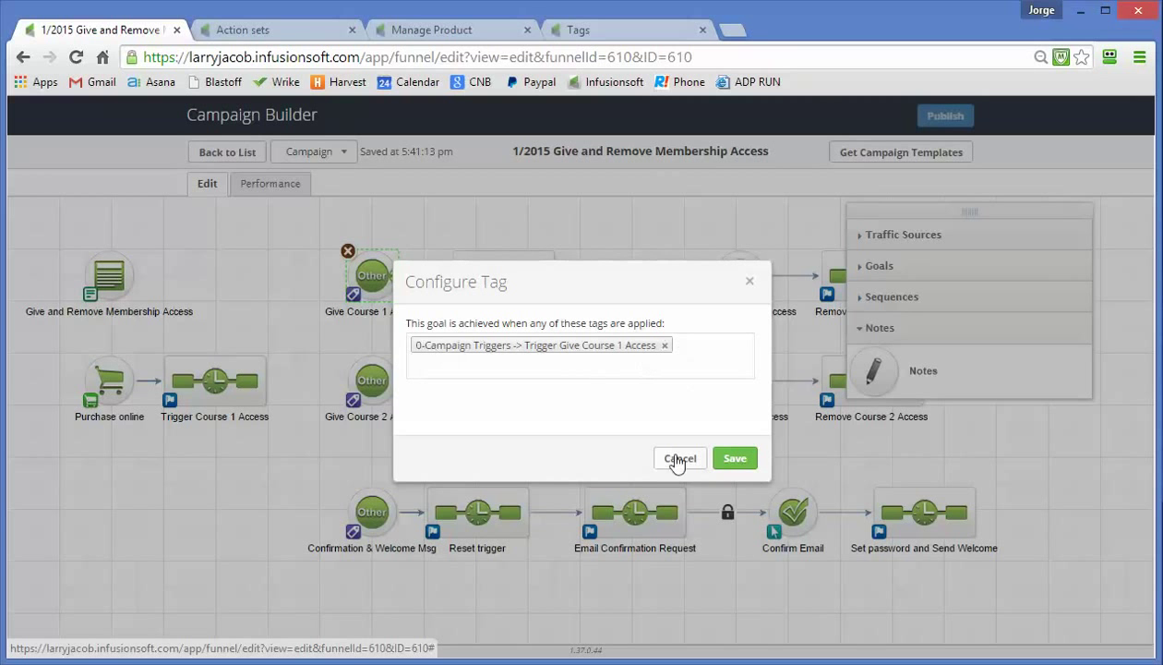
{"action": "left_click", "coordinate": [680, 458]}
{"action": "double_click", "coordinate": [514, 292]}
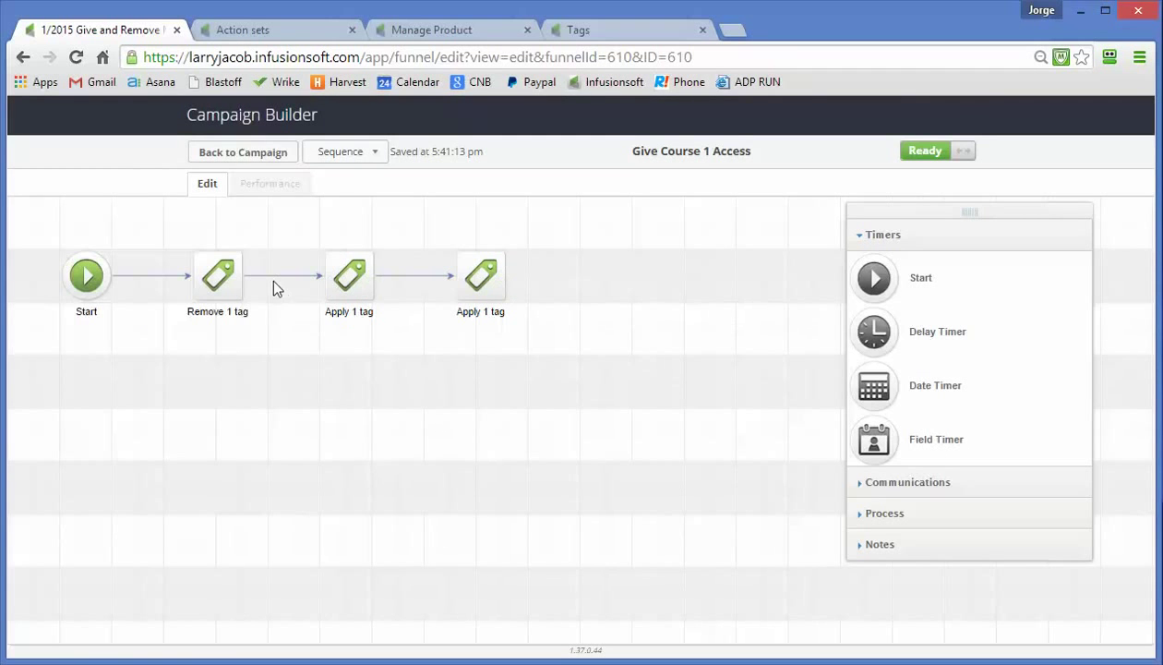
{"action": "double_click", "coordinate": [206, 275]}
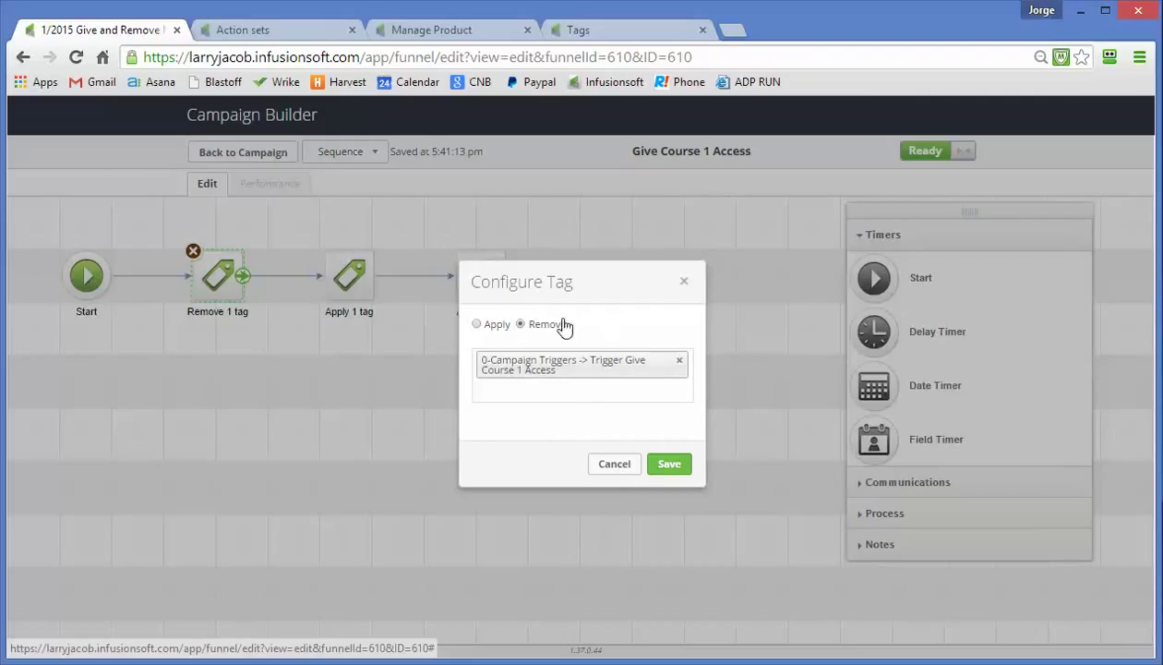
{"action": "left_click", "coordinate": [614, 464]}
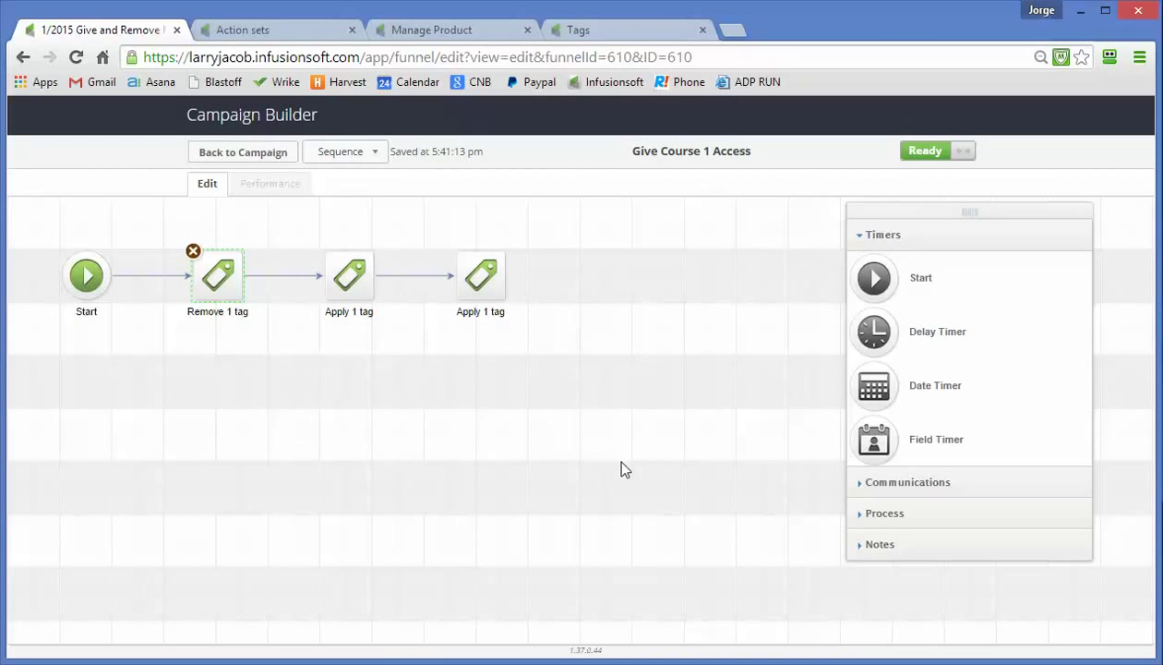
{"action": "double_click", "coordinate": [351, 275]}
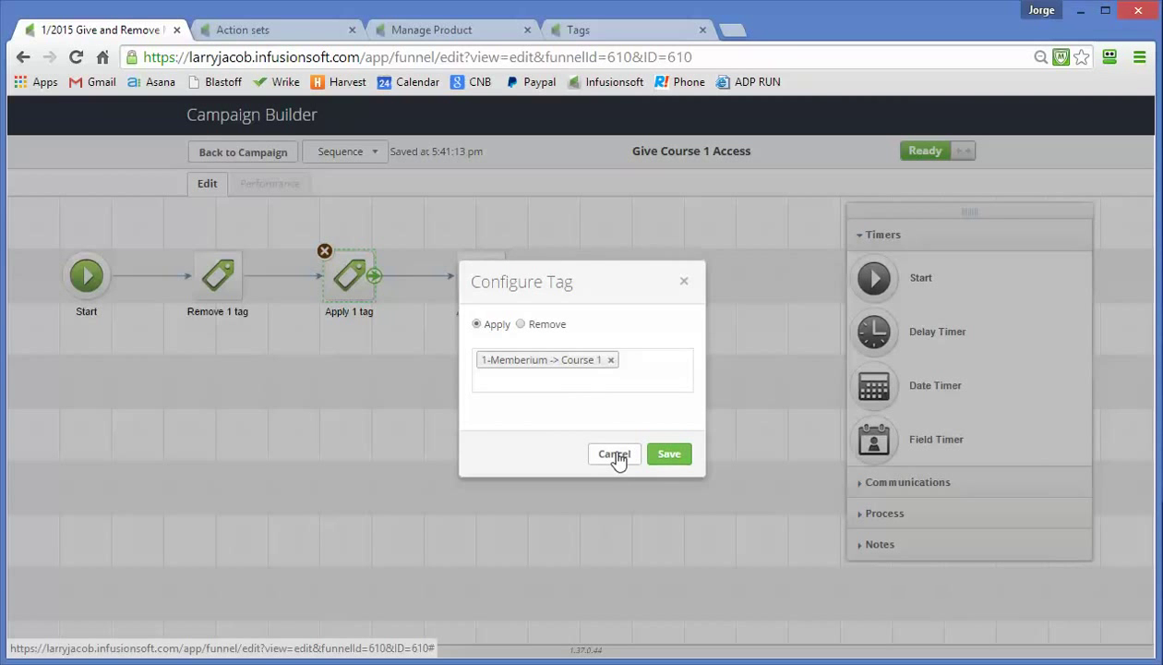
{"action": "left_click", "coordinate": [614, 456]}
{"action": "double_click", "coordinate": [478, 287]}
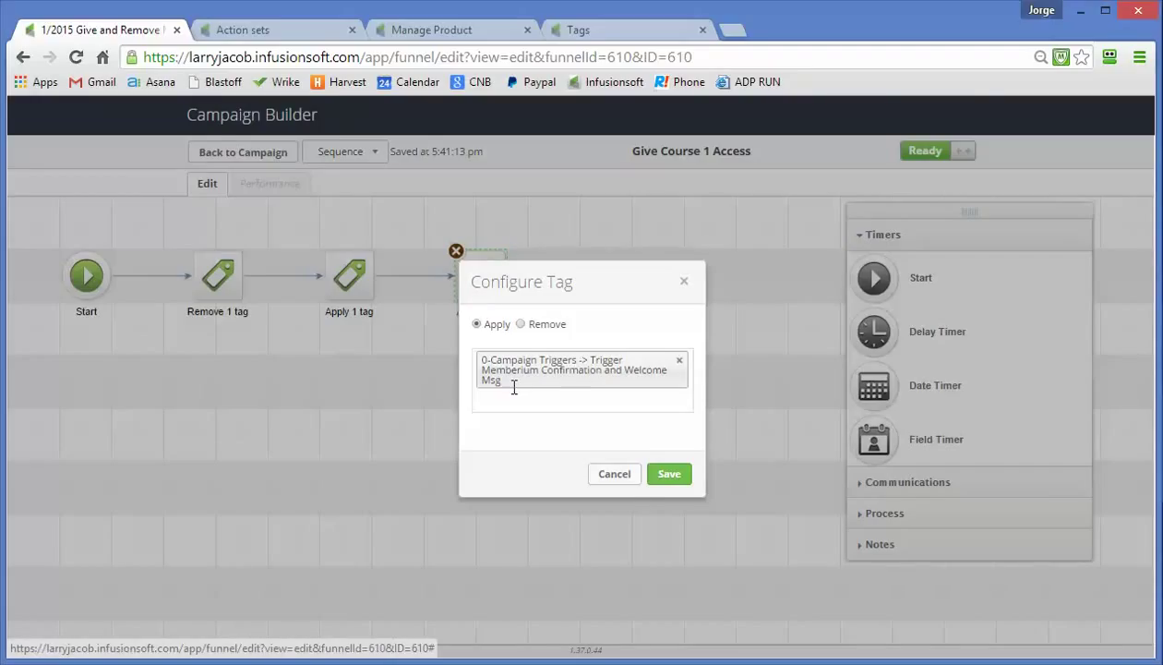
{"action": "left_click", "coordinate": [624, 481]}
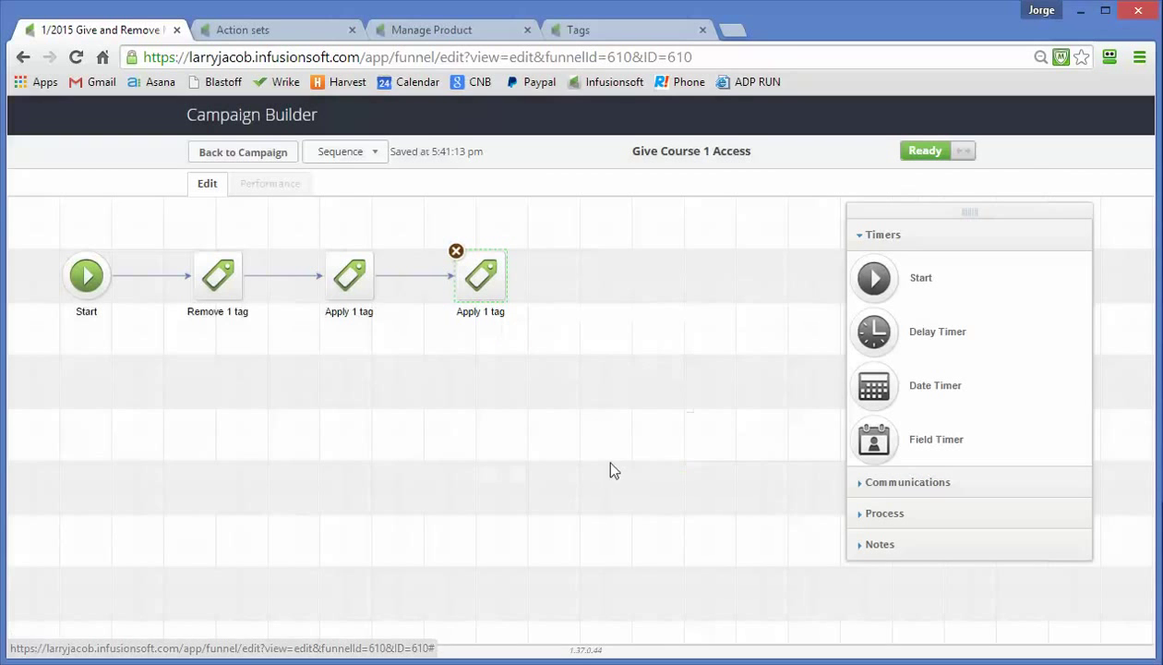
{"action": "left_click", "coordinate": [235, 159]}
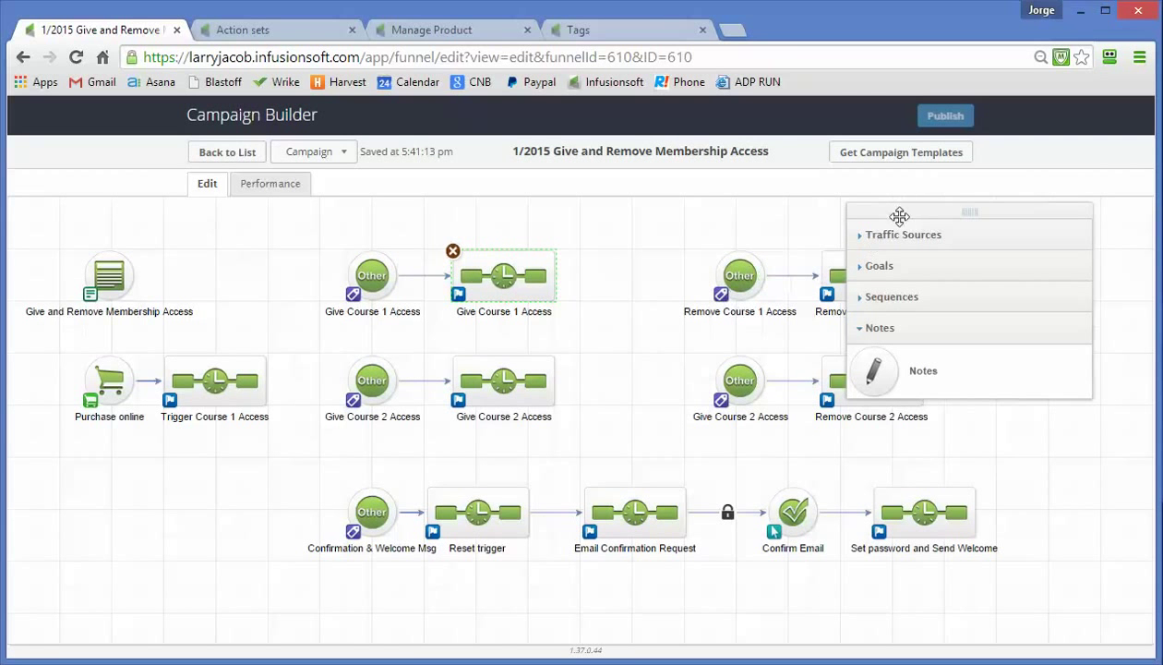
Check which tag achieves the Remove Course 1 Access goal
{"action": "left_click_drag", "start_coordinate": [899, 215], "coordinate": [880, 392]}
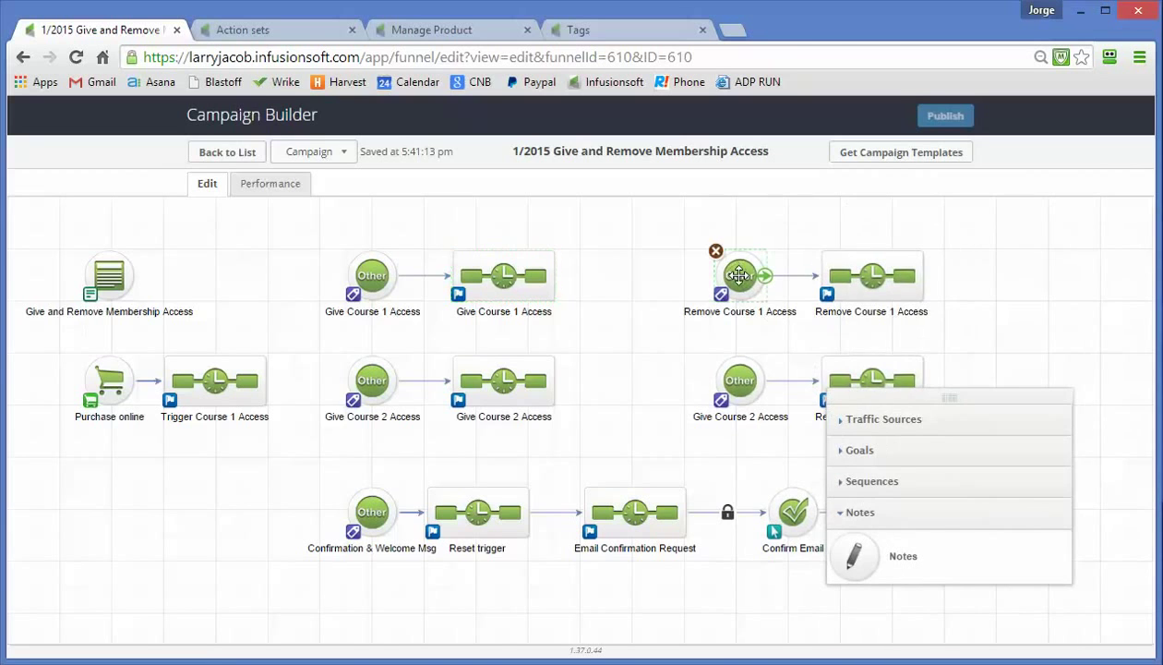
{"action": "double_click", "coordinate": [738, 274]}
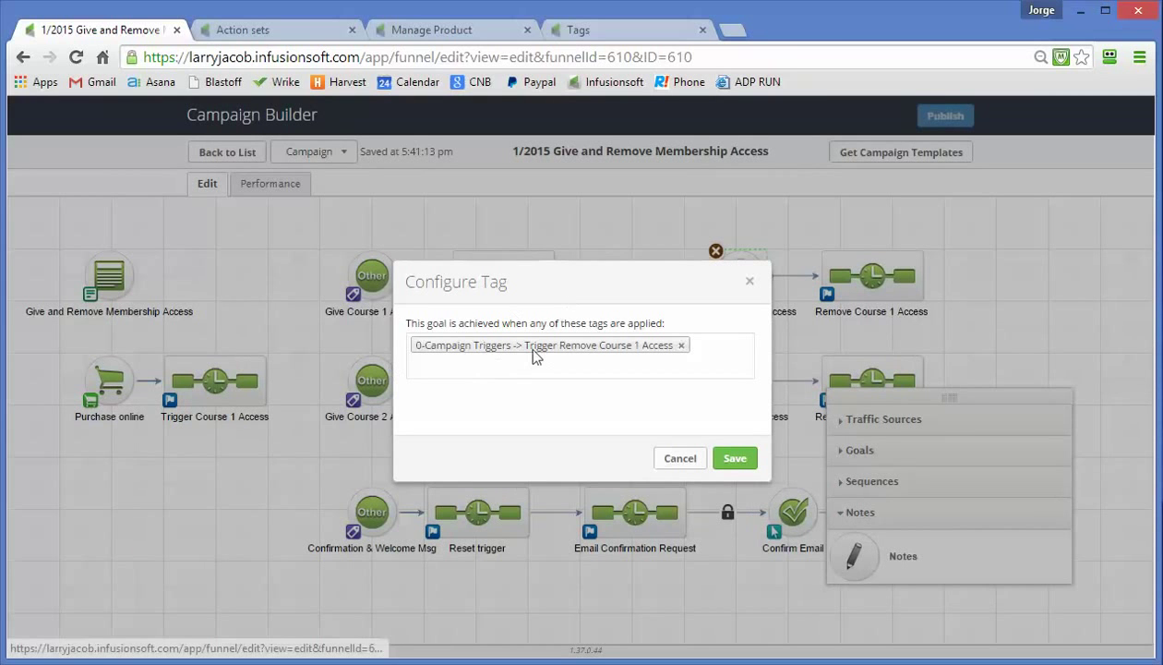
{"action": "left_click", "coordinate": [679, 459]}
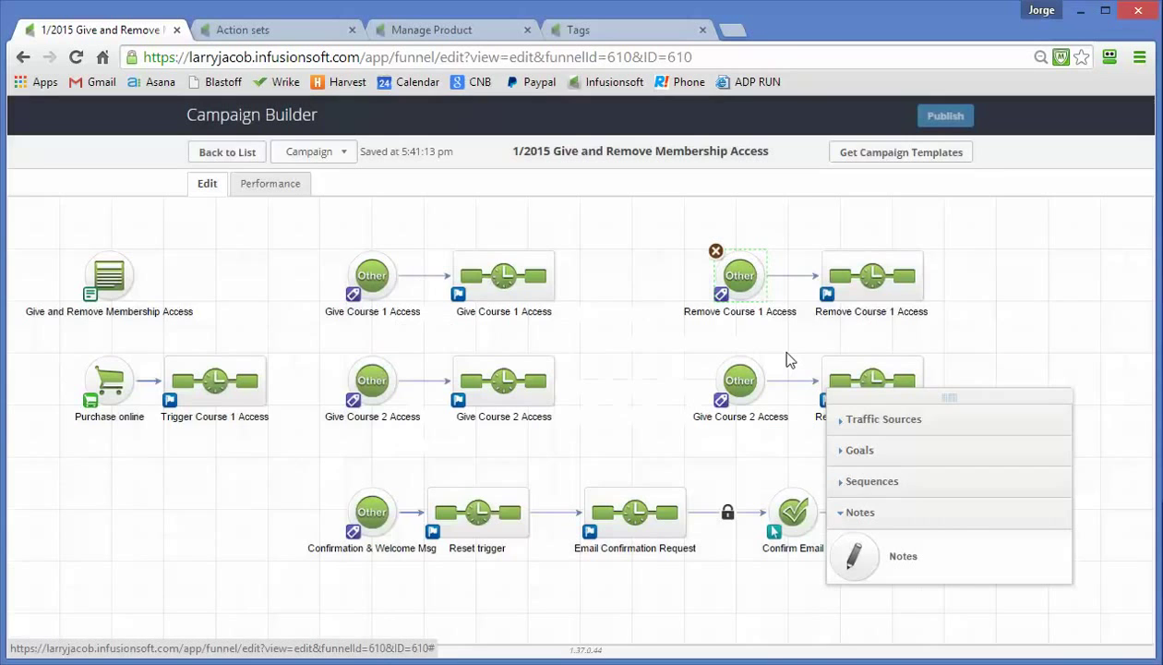
Review both tag-removal steps in the Remove Course 1 Access sequence, which remove 1-Memberium -> Course 1
{"action": "double_click", "coordinate": [868, 281]}
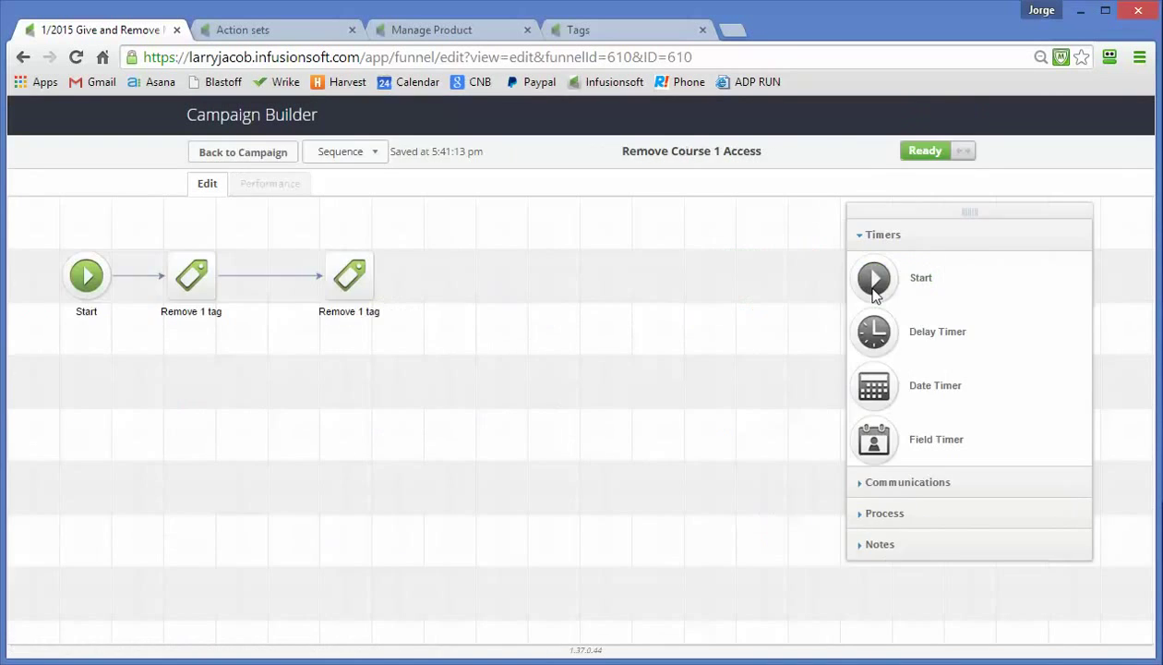
{"action": "double_click", "coordinate": [191, 273]}
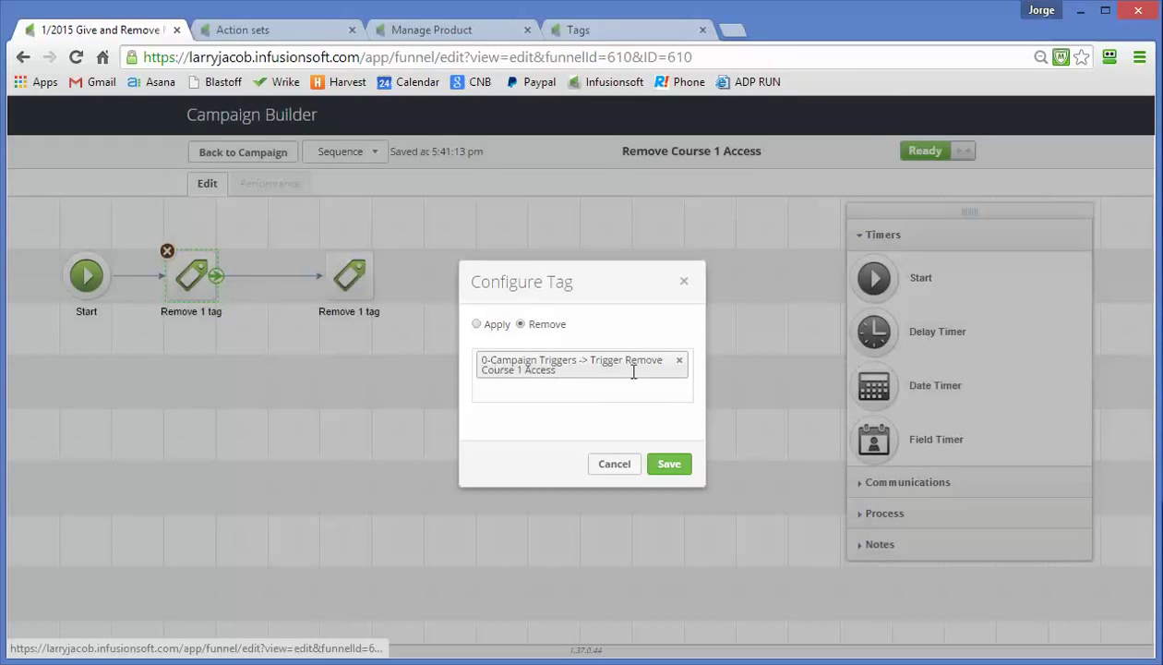
{"action": "left_click", "coordinate": [613, 465]}
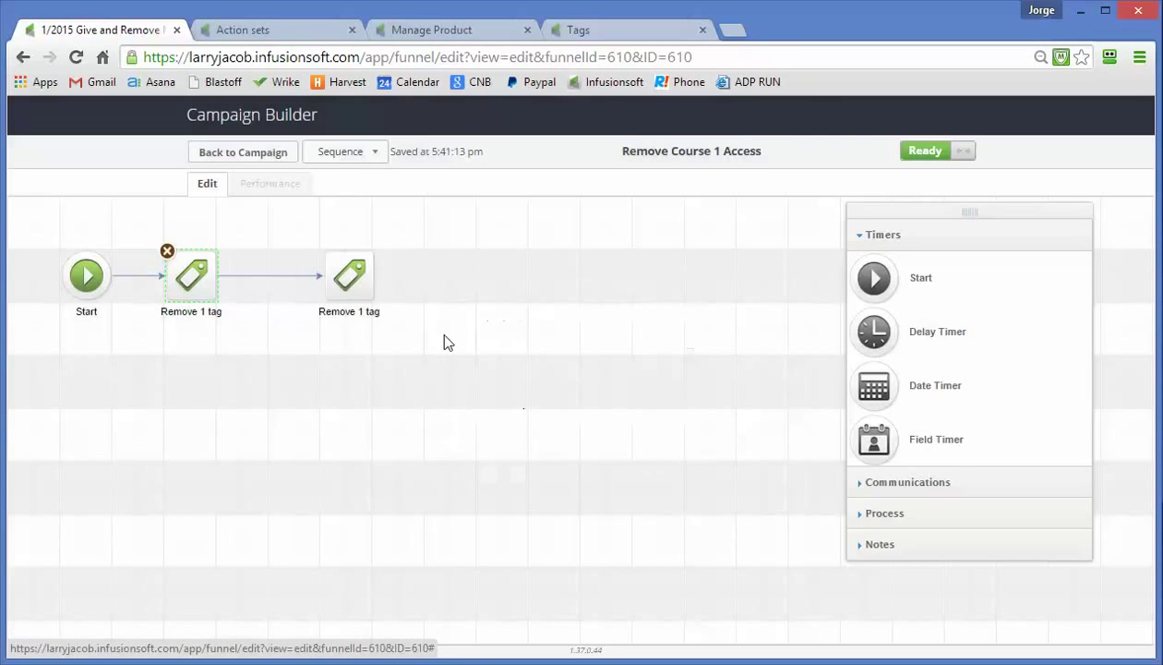
{"action": "double_click", "coordinate": [348, 280]}
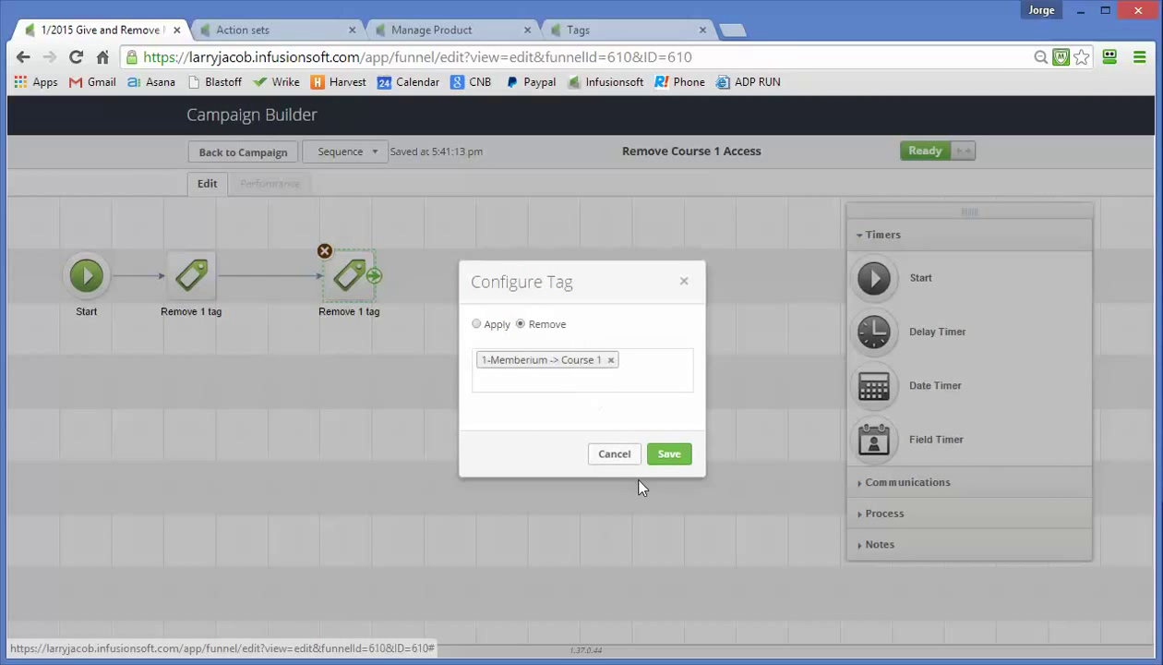
{"action": "left_click", "coordinate": [602, 450]}
{"action": "left_click", "coordinate": [251, 155]}
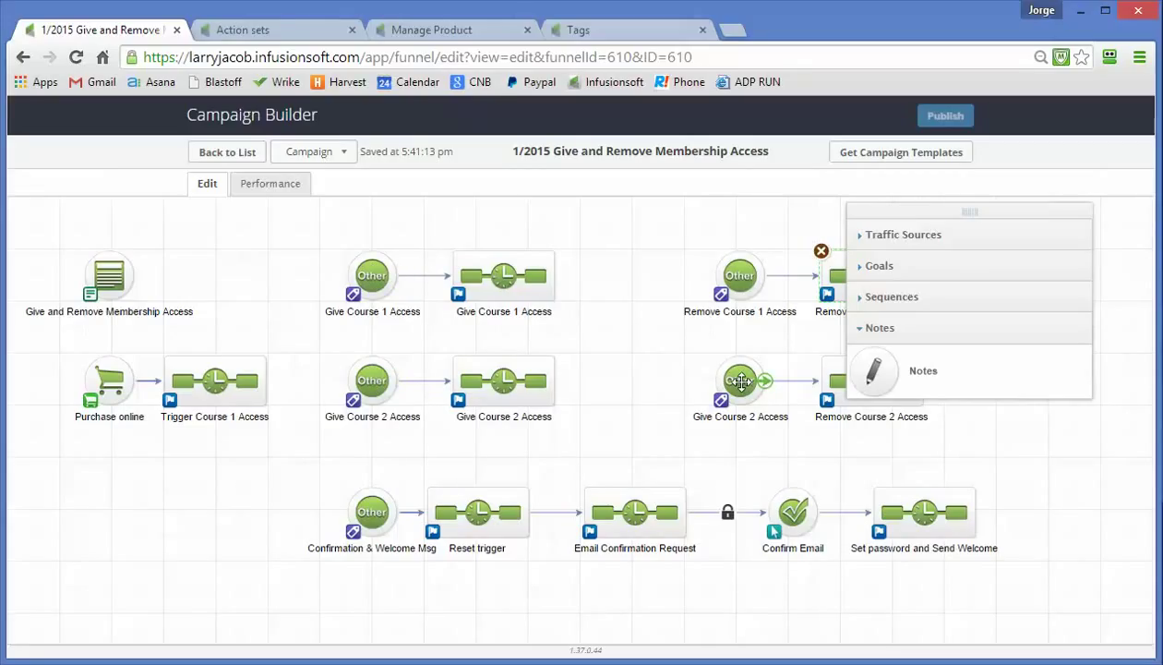
Rename the second removal goal from 'Give' to 'Remove Course 2 Access'
{"action": "left_click", "coordinate": [708, 416]}
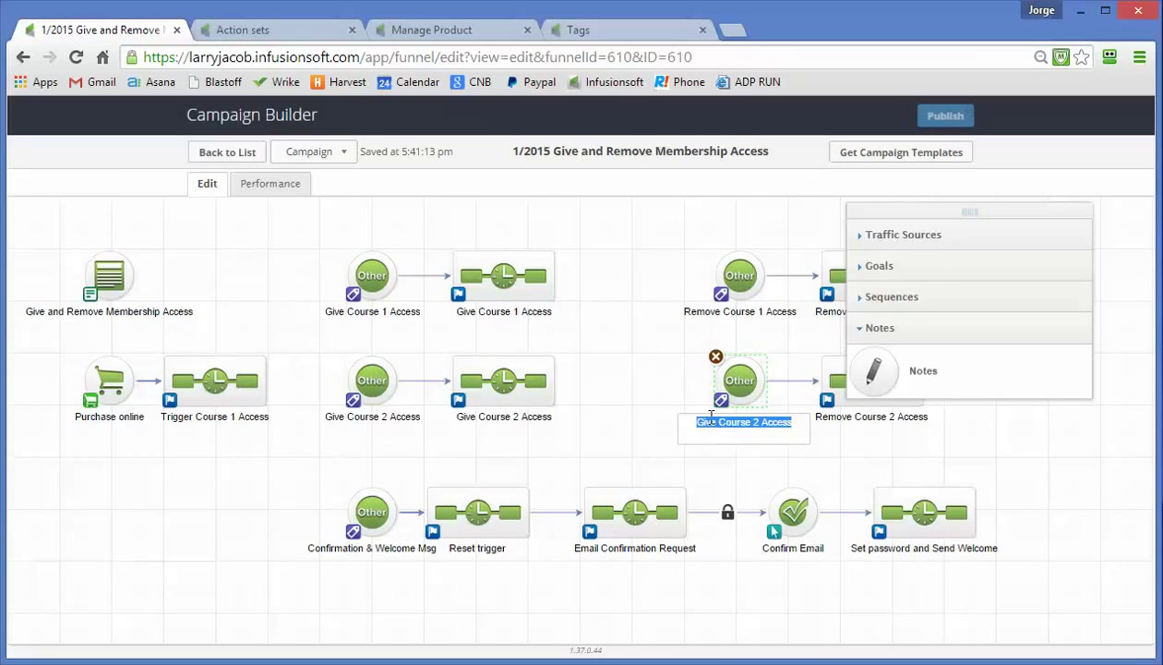
{"action": "left_click_drag", "start_coordinate": [718, 422], "coordinate": [680, 422]}
{"action": "type", "text": "Remove"}
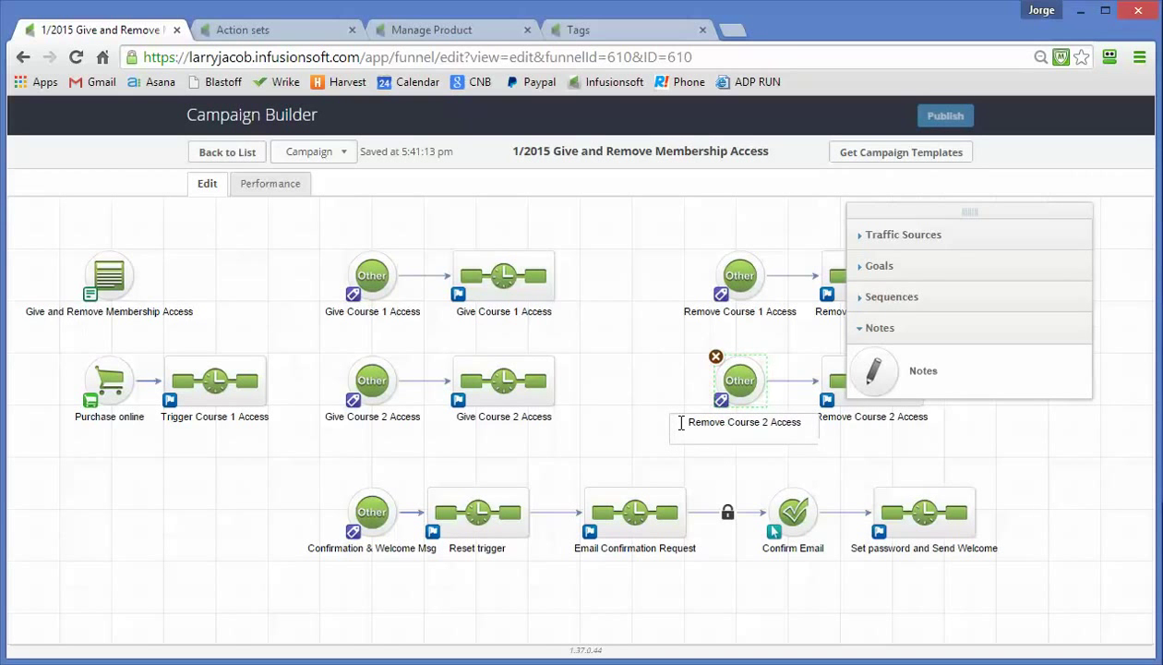
{"action": "left_click", "coordinate": [641, 411]}
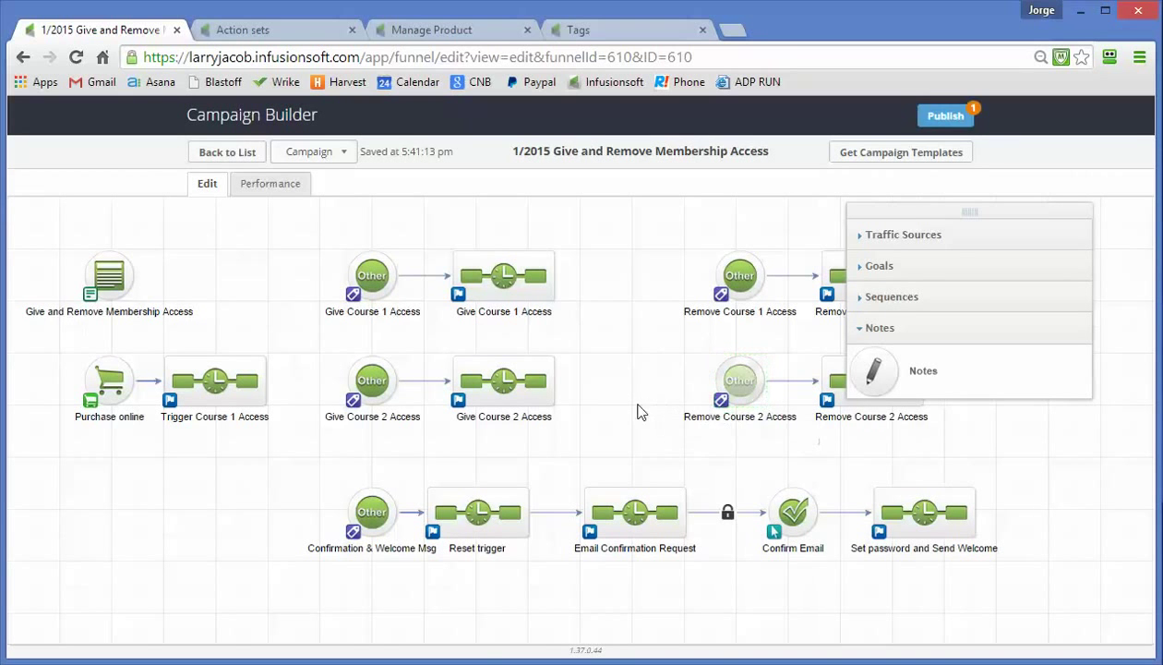
Inspect the Give Course 2 Access goal and its sequence's tag steps applying 1-Memberium -> Course 2
{"action": "double_click", "coordinate": [380, 384]}
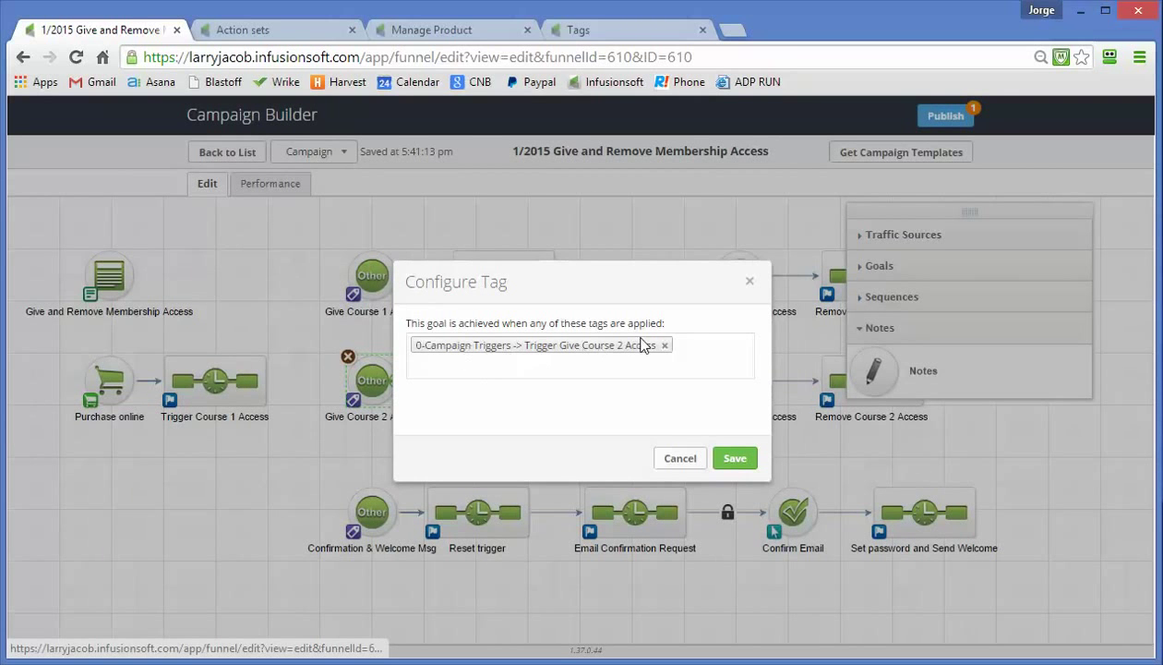
{"action": "left_click", "coordinate": [680, 458]}
{"action": "double_click", "coordinate": [495, 392]}
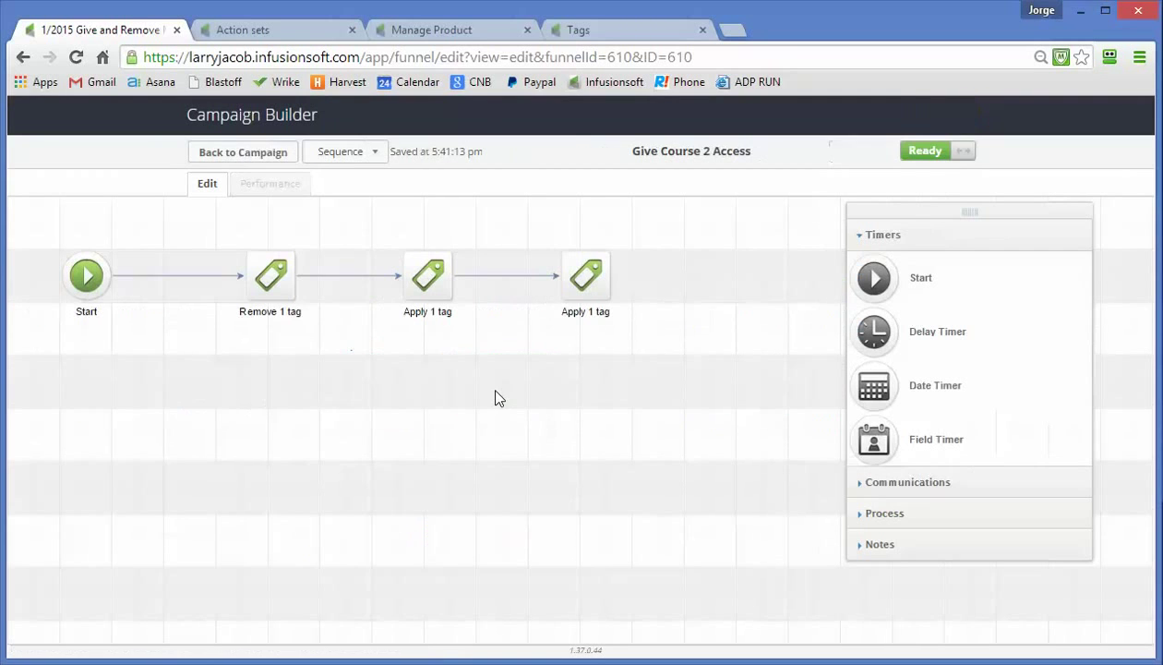
{"action": "double_click", "coordinate": [269, 276]}
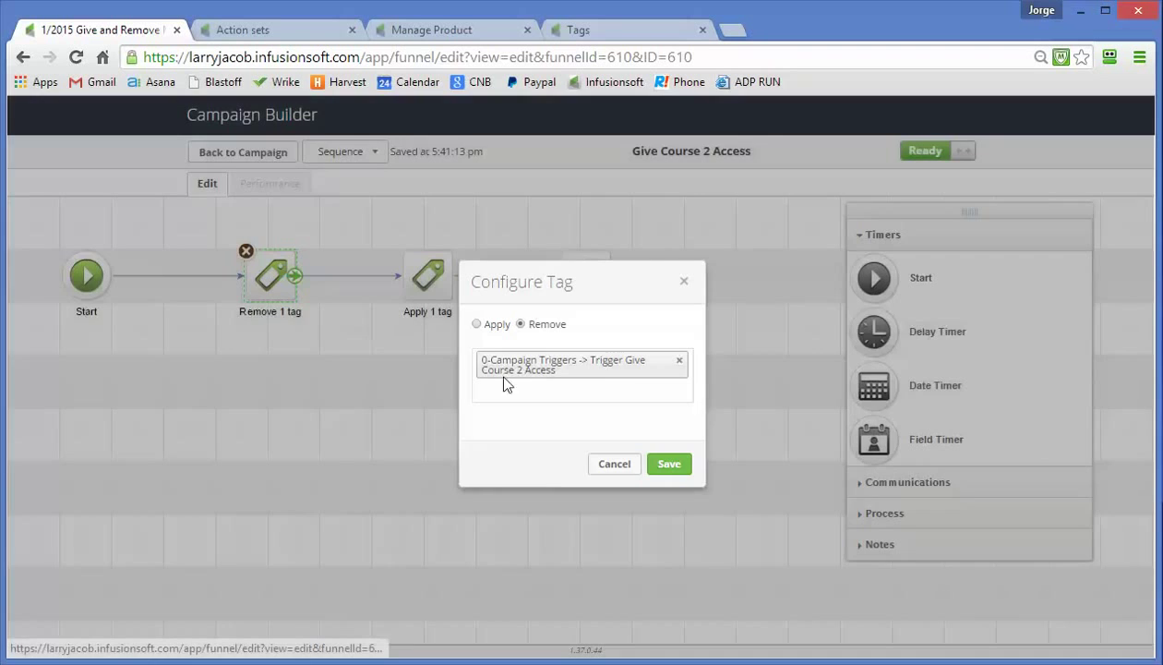
{"action": "left_click", "coordinate": [615, 466]}
{"action": "double_click", "coordinate": [428, 283]}
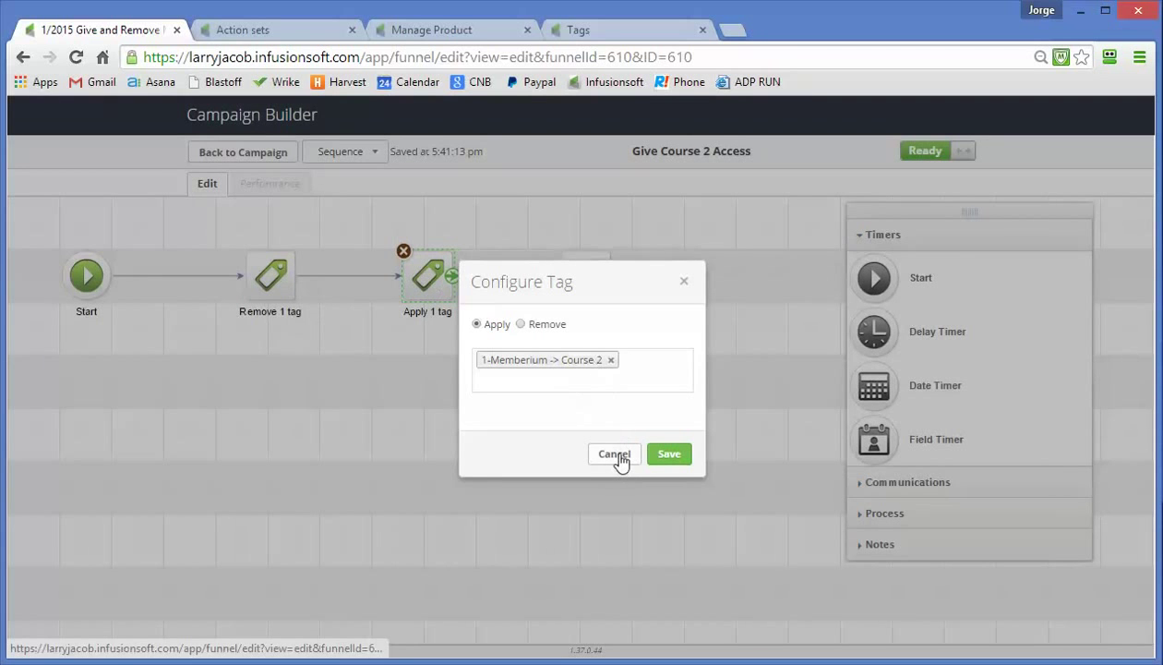
{"action": "left_click", "coordinate": [615, 455]}
{"action": "double_click", "coordinate": [586, 277]}
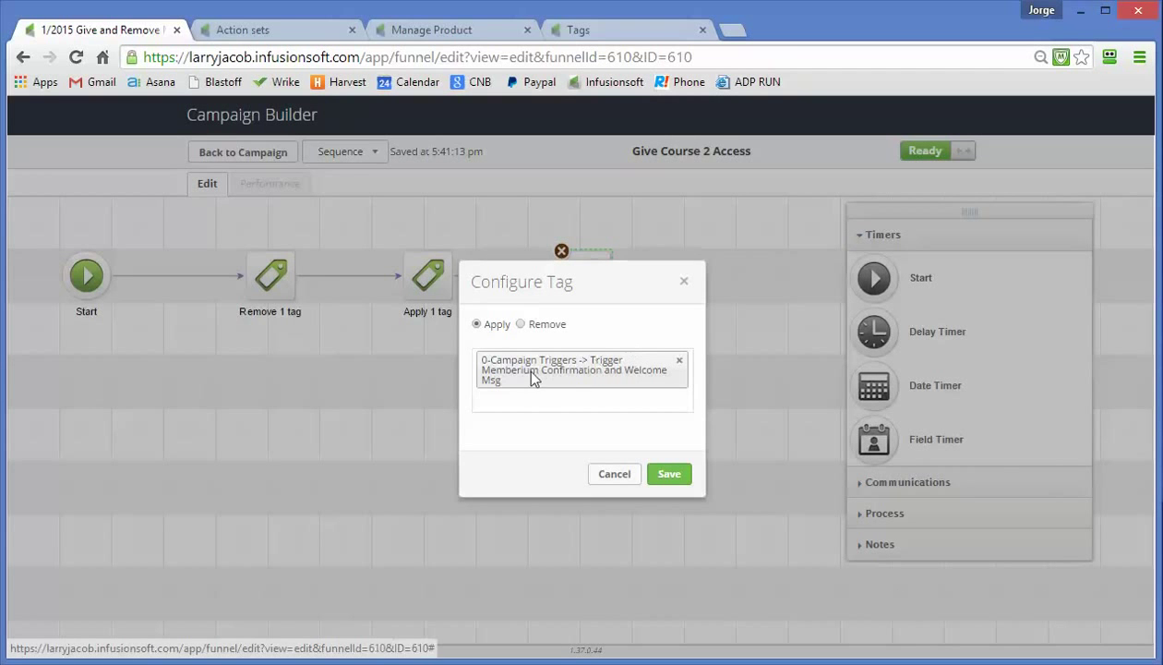
{"action": "left_click", "coordinate": [621, 478]}
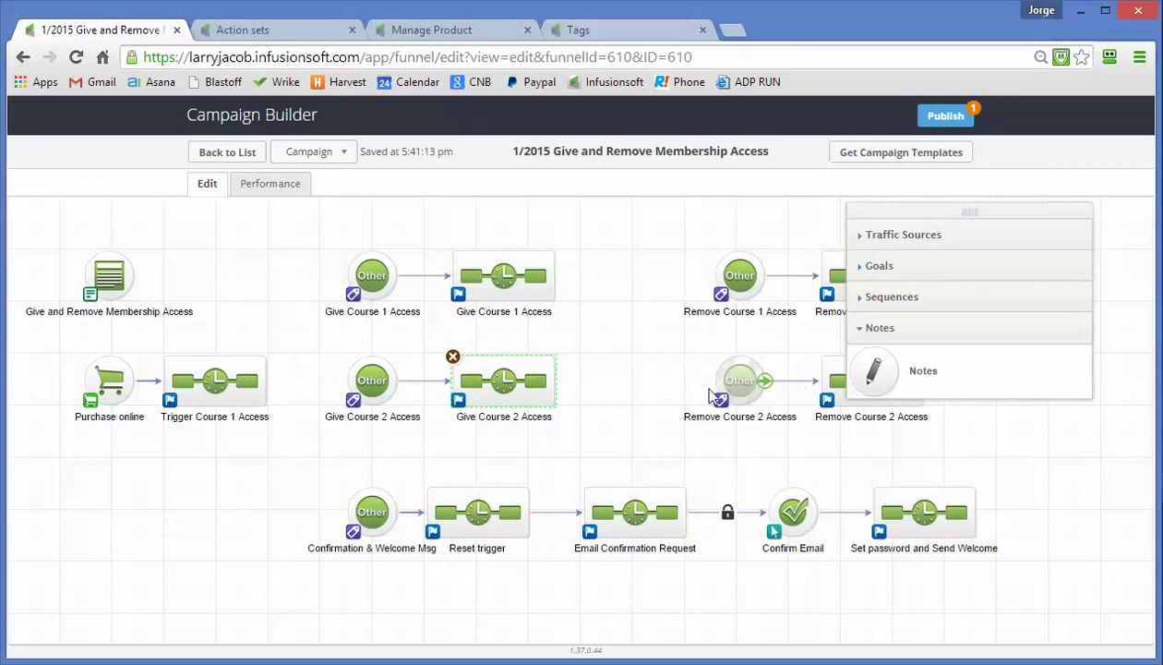
{"action": "double_click", "coordinate": [739, 384]}
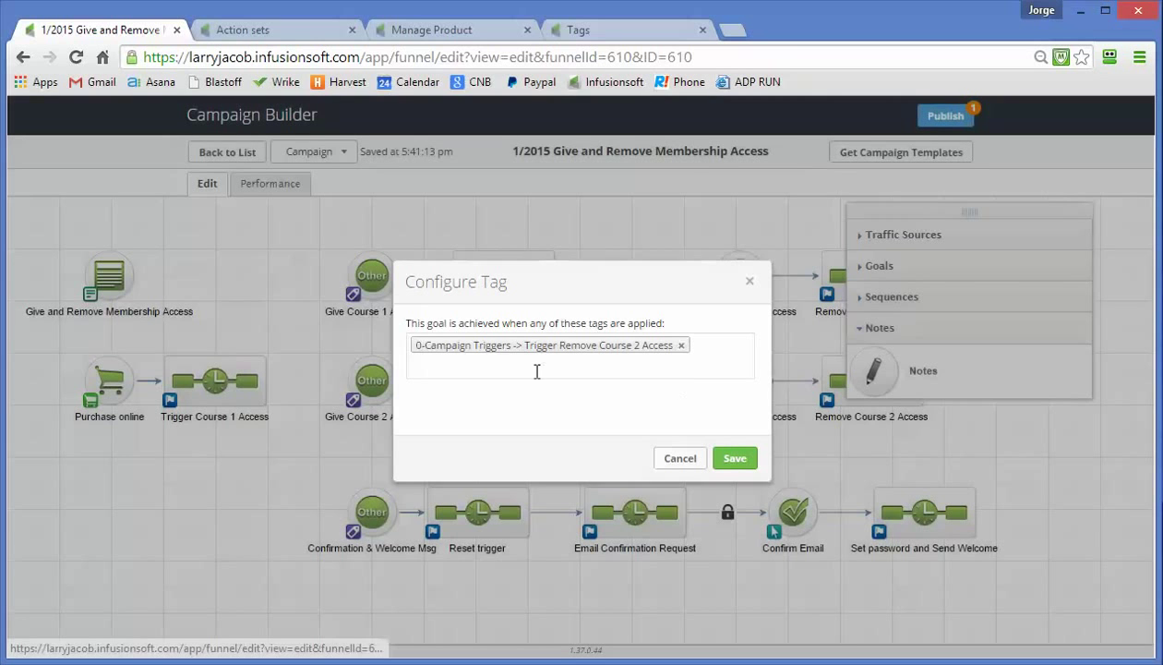
{"action": "left_click", "coordinate": [682, 452]}
{"action": "double_click", "coordinate": [833, 386]}
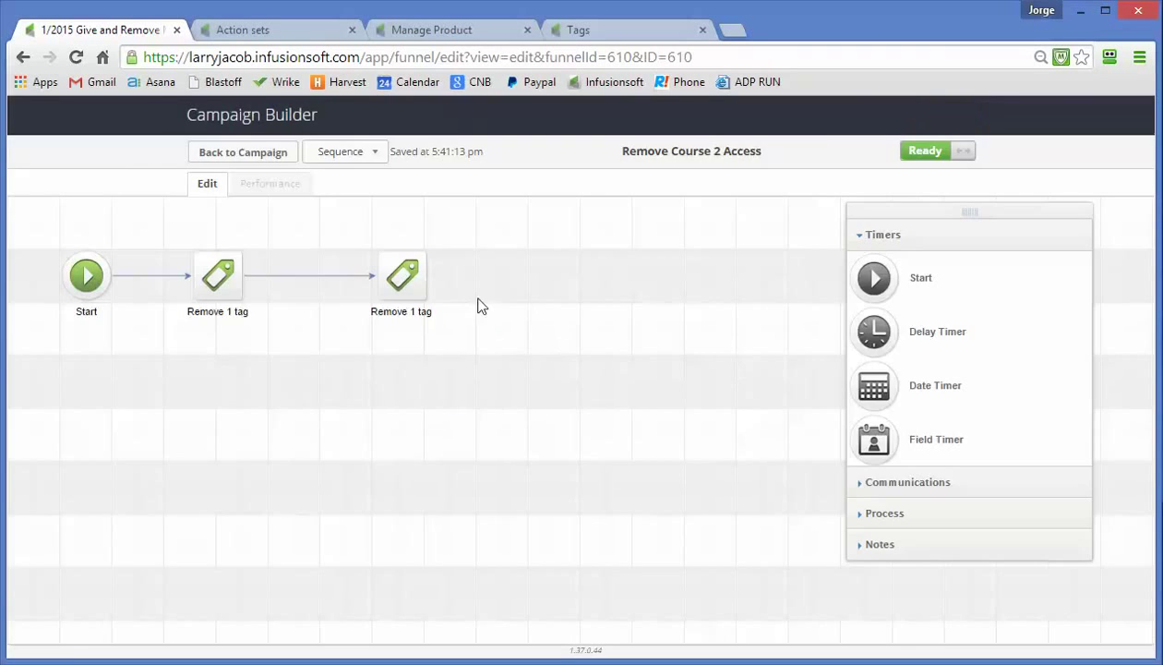
{"action": "double_click", "coordinate": [218, 275]}
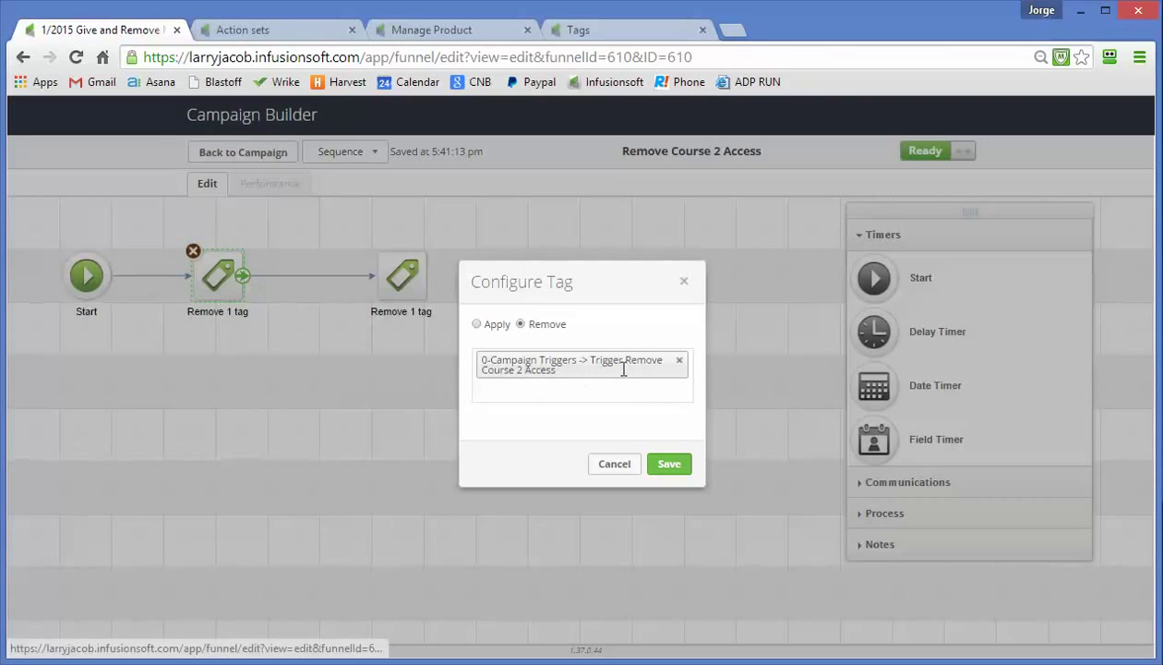
{"action": "left_click", "coordinate": [613, 464]}
{"action": "double_click", "coordinate": [411, 282]}
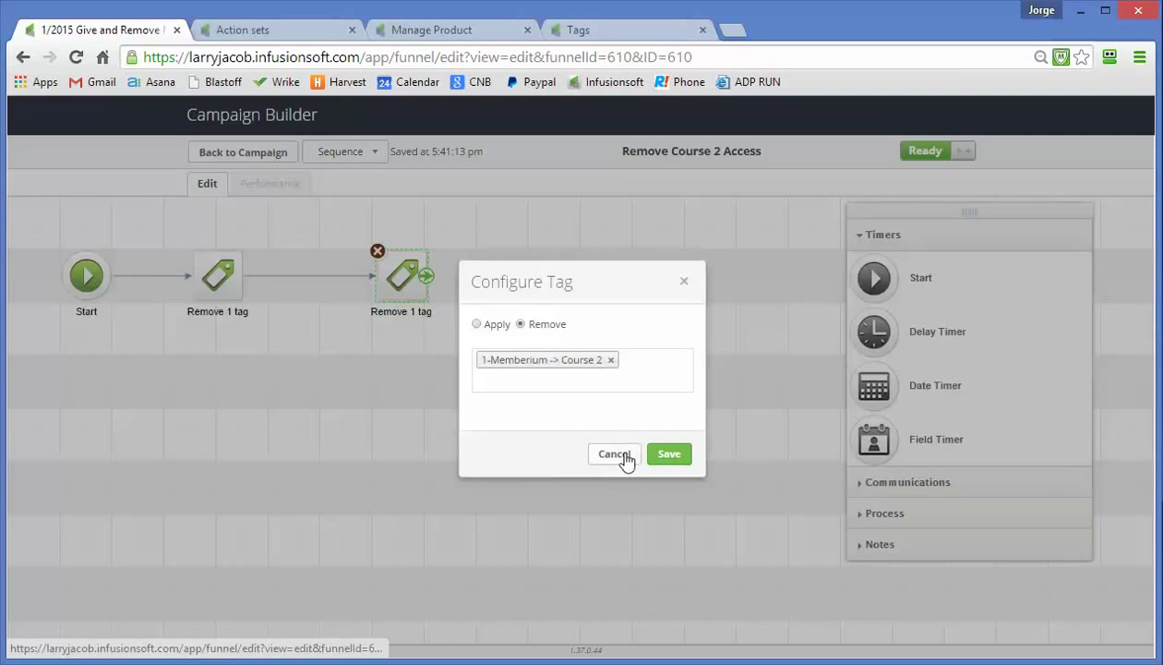
{"action": "left_click", "coordinate": [620, 461]}
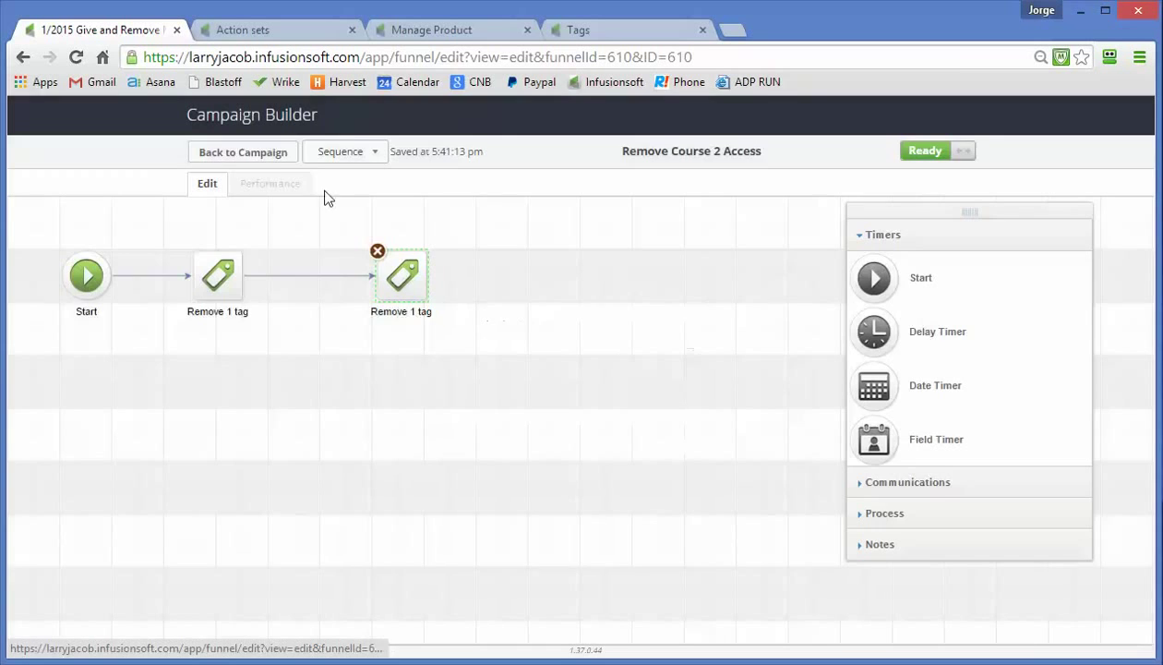
{"action": "left_click", "coordinate": [272, 155]}
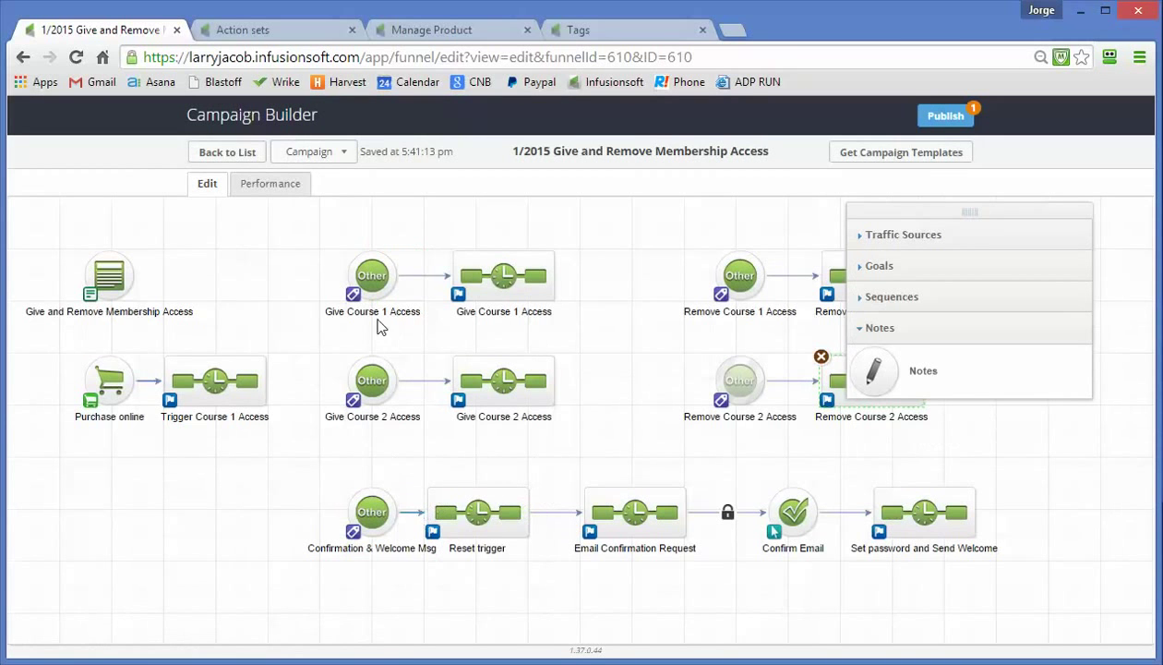
Review the Confirmation & Welcome Msg goal tag and the Reset trigger sequence's tag-removal step
{"action": "double_click", "coordinate": [374, 513]}
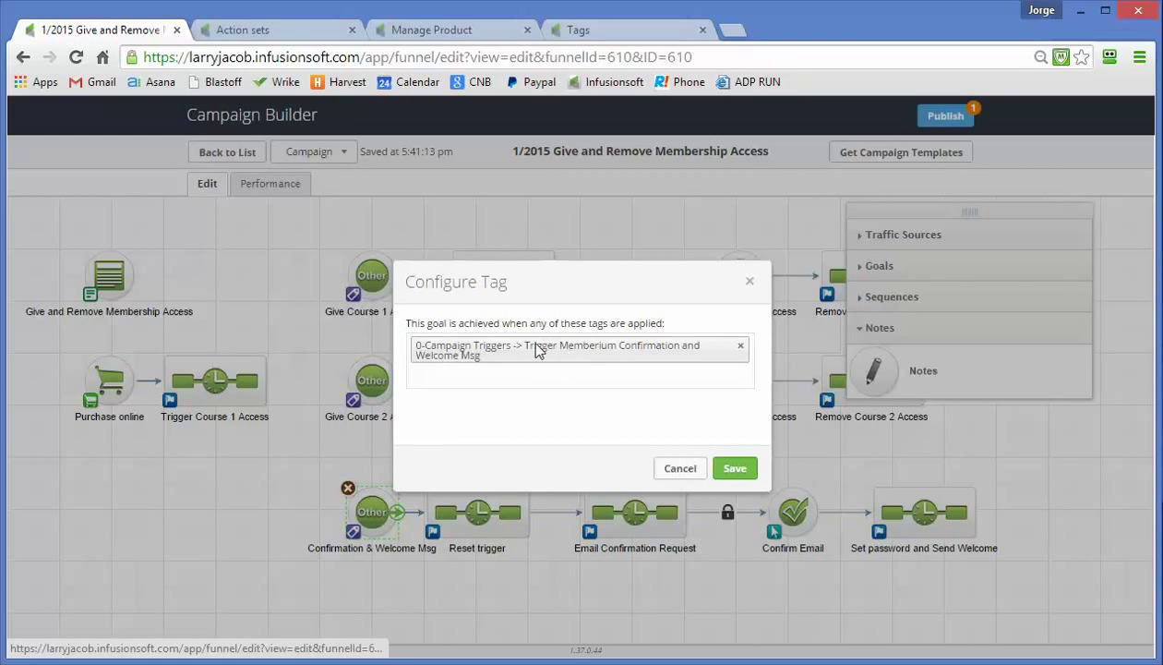
{"action": "left_click", "coordinate": [680, 470]}
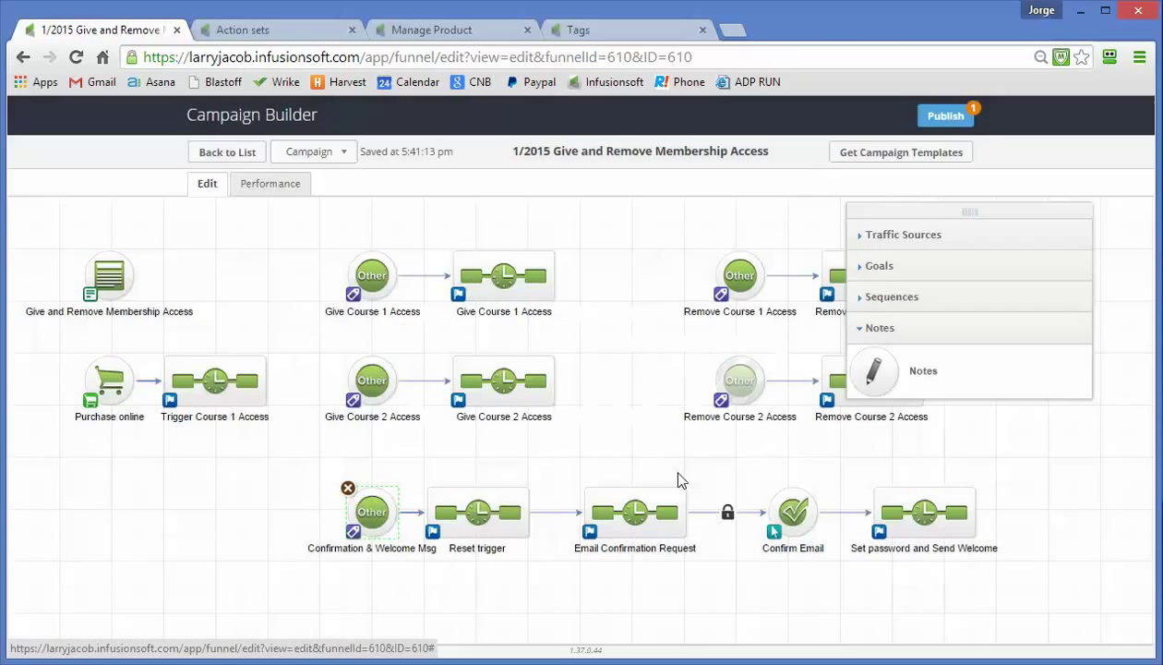
{"action": "double_click", "coordinate": [510, 503]}
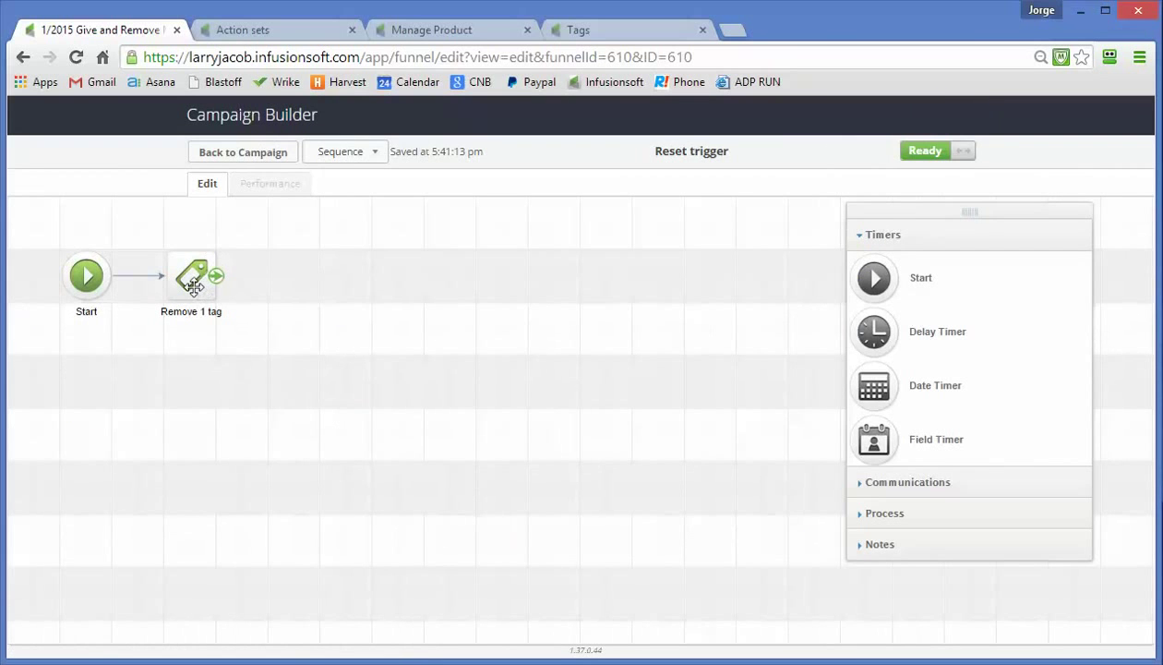
{"action": "double_click", "coordinate": [193, 282]}
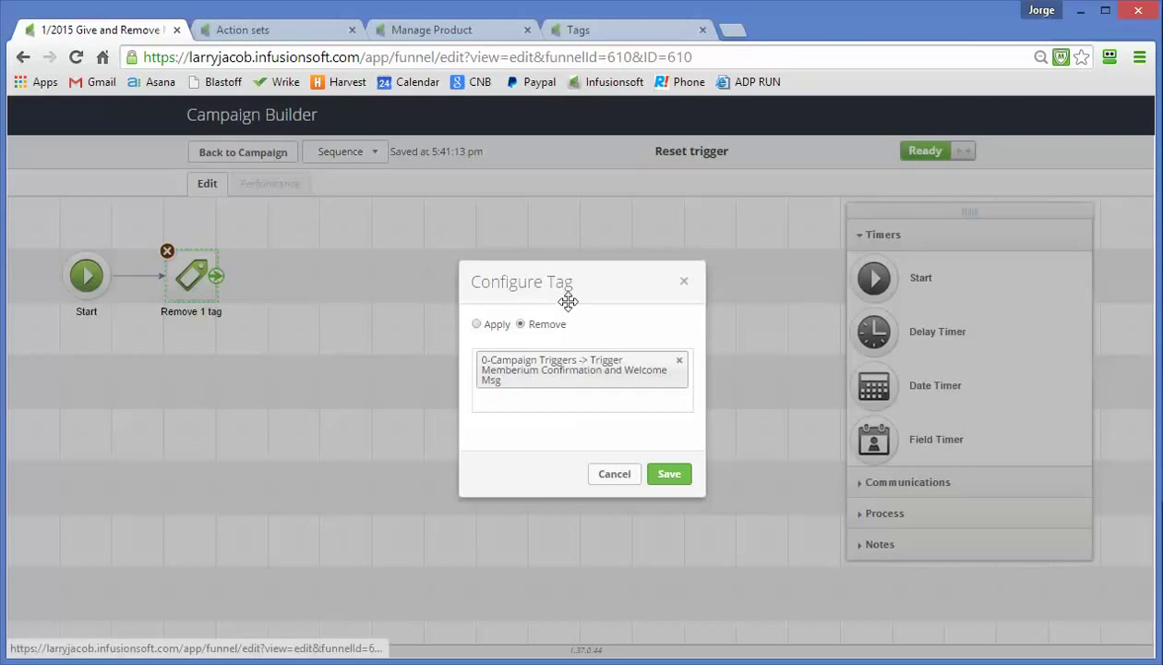
{"action": "left_click", "coordinate": [615, 475]}
{"action": "left_click", "coordinate": [224, 159]}
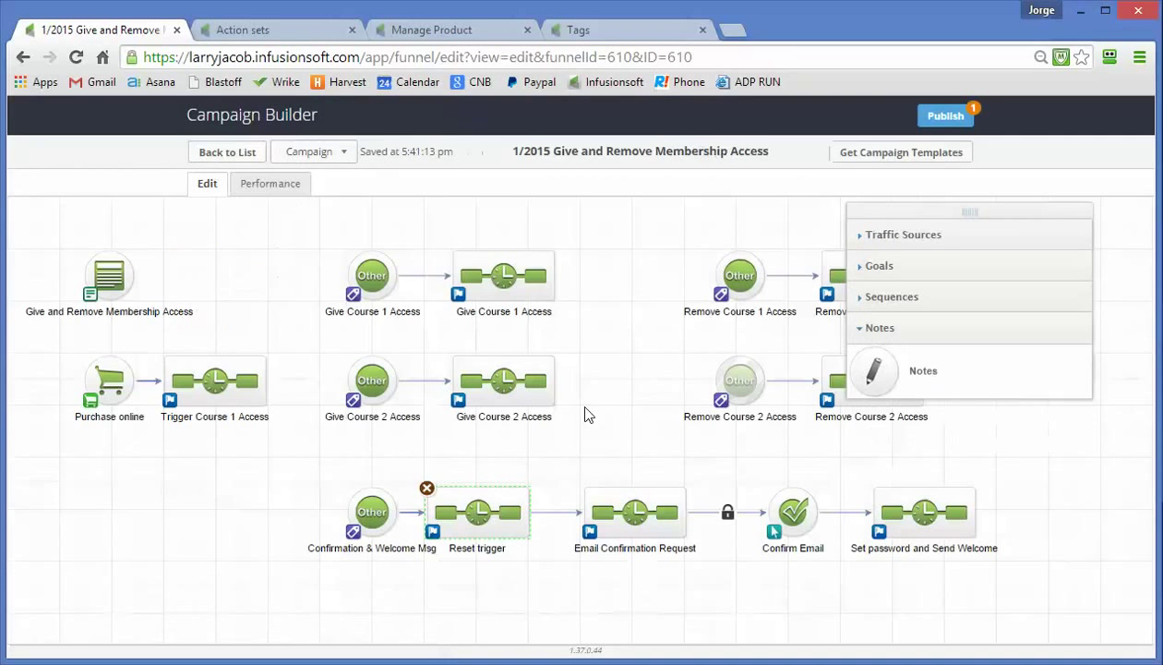
Review the Confirmation Email ('Glad you decided to join our program') and nudge the Confirm Email goal left
{"action": "double_click", "coordinate": [627, 525]}
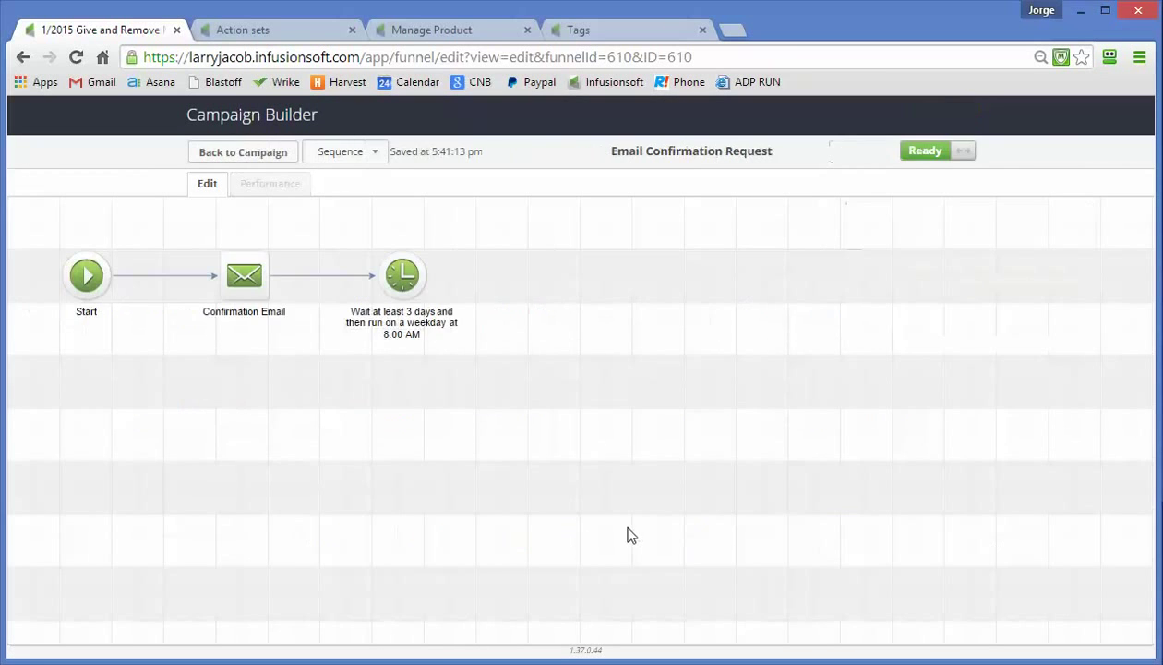
{"action": "double_click", "coordinate": [265, 281]}
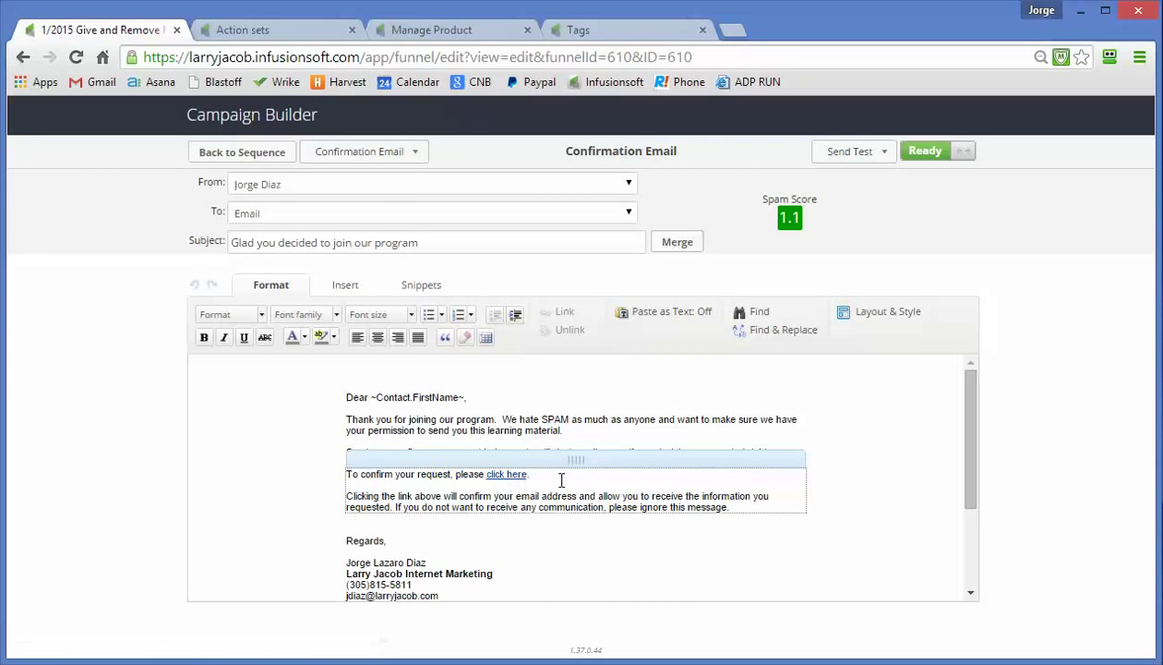
{"action": "left_click", "coordinate": [263, 155]}
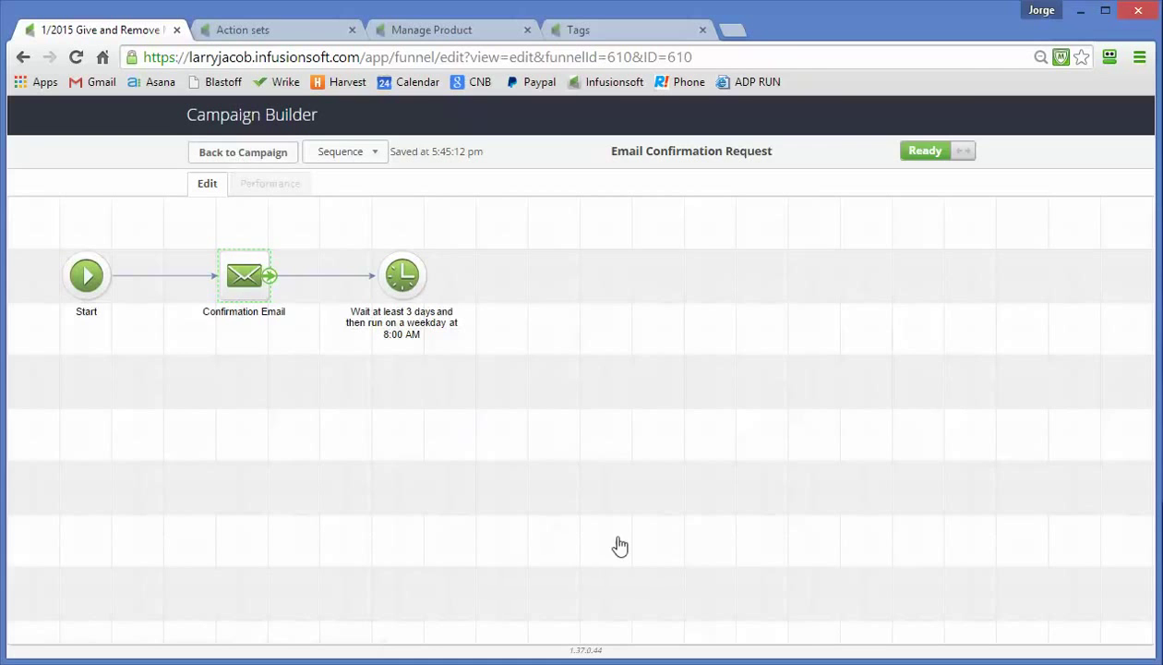
{"action": "left_click", "coordinate": [235, 155]}
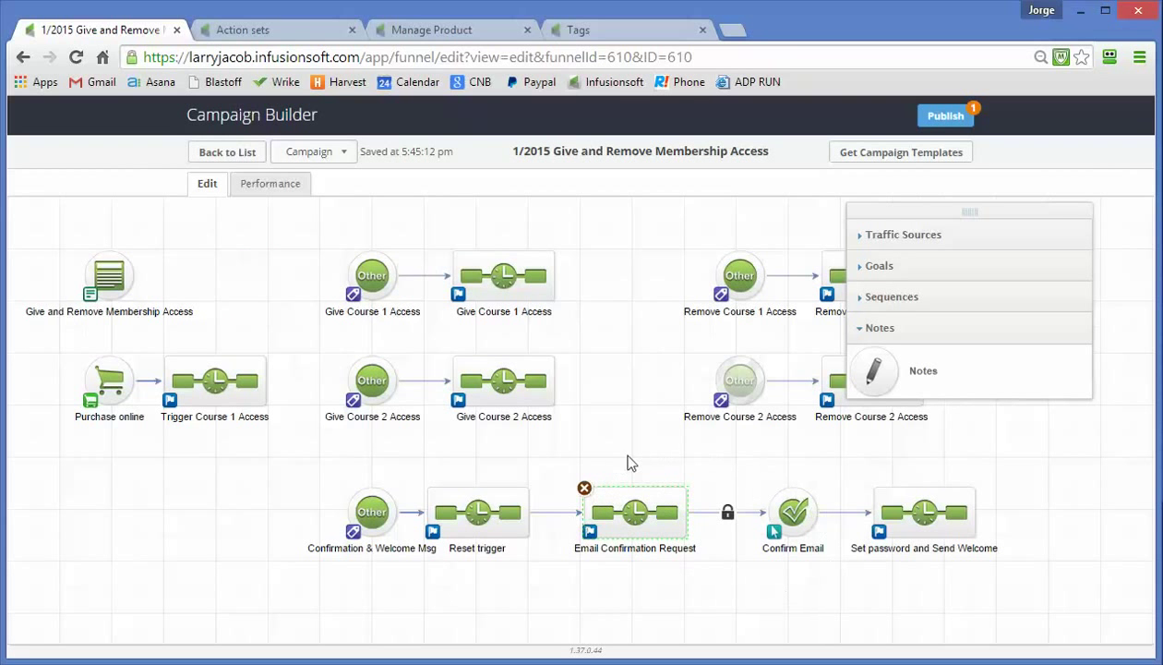
{"action": "left_click_drag", "start_coordinate": [819, 529], "coordinate": [753, 517]}
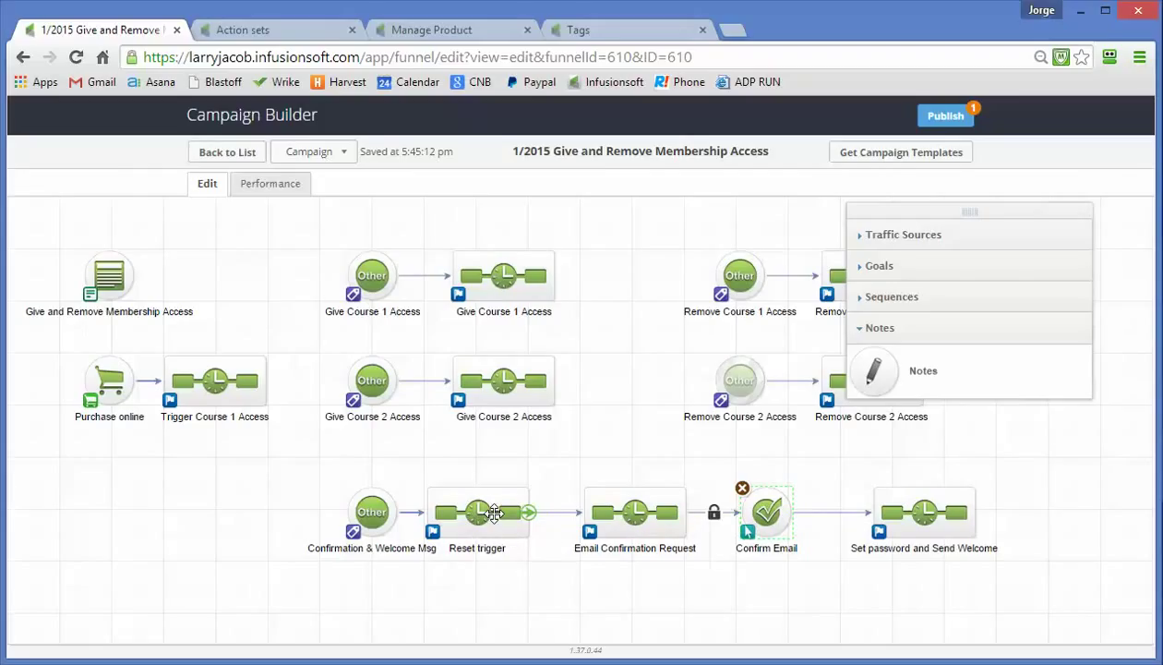
Open the Set password and Send Welcome sequence and browse the available process steps
{"action": "double_click", "coordinate": [909, 508]}
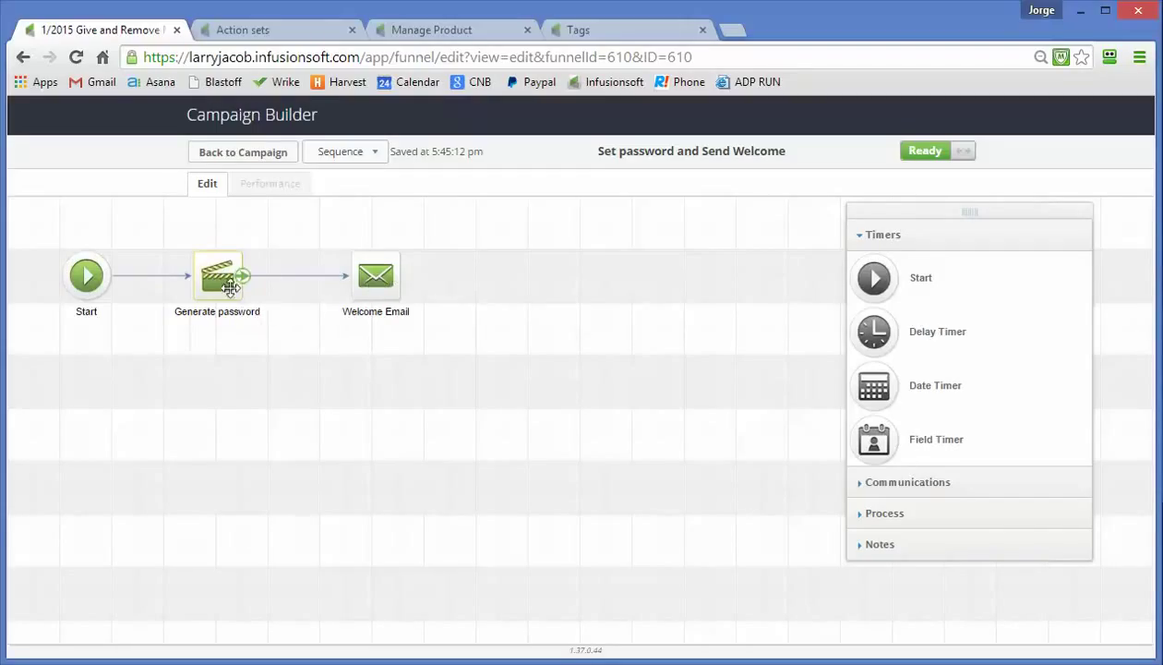
{"action": "left_click", "coordinate": [892, 523]}
{"action": "scroll", "coordinate": [882, 522], "scroll_direction": "down", "scroll_amount": 5}
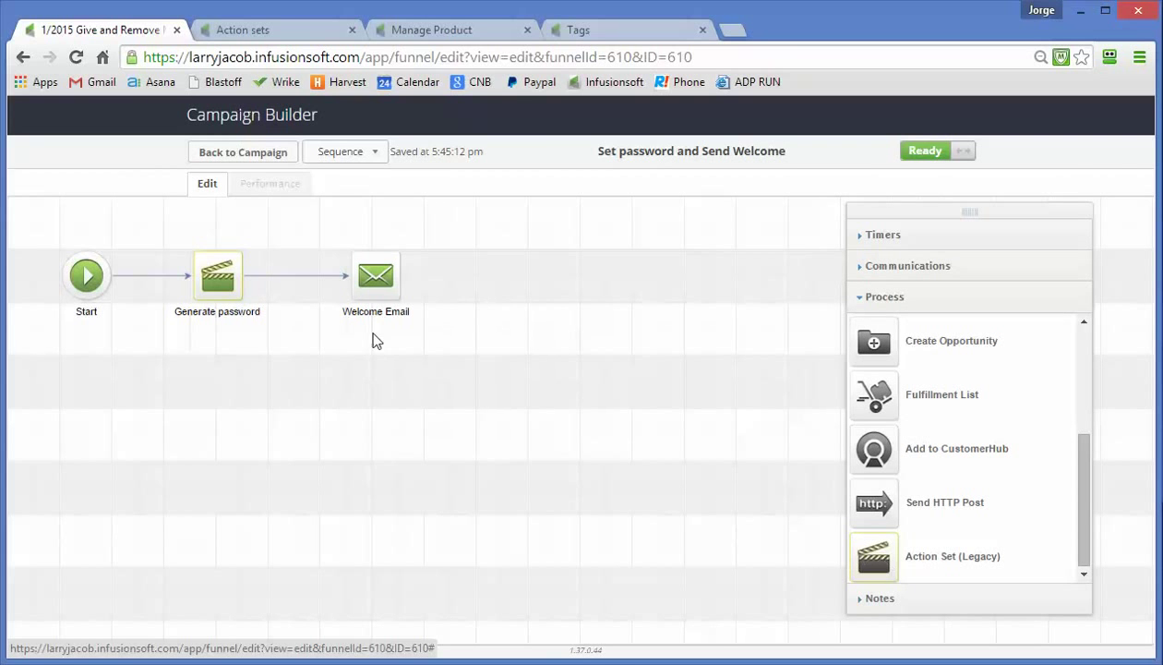
Set the Generate password step to the Generate Memberium Site Password action set and save
{"action": "double_click", "coordinate": [226, 292]}
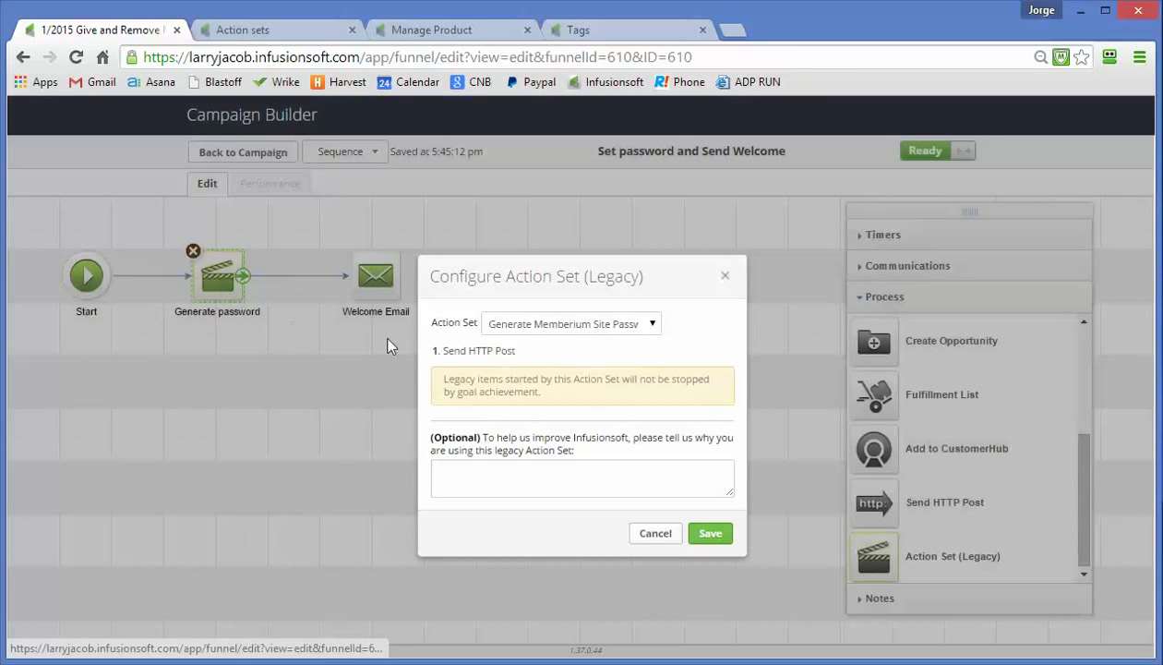
{"action": "left_click", "coordinate": [592, 333]}
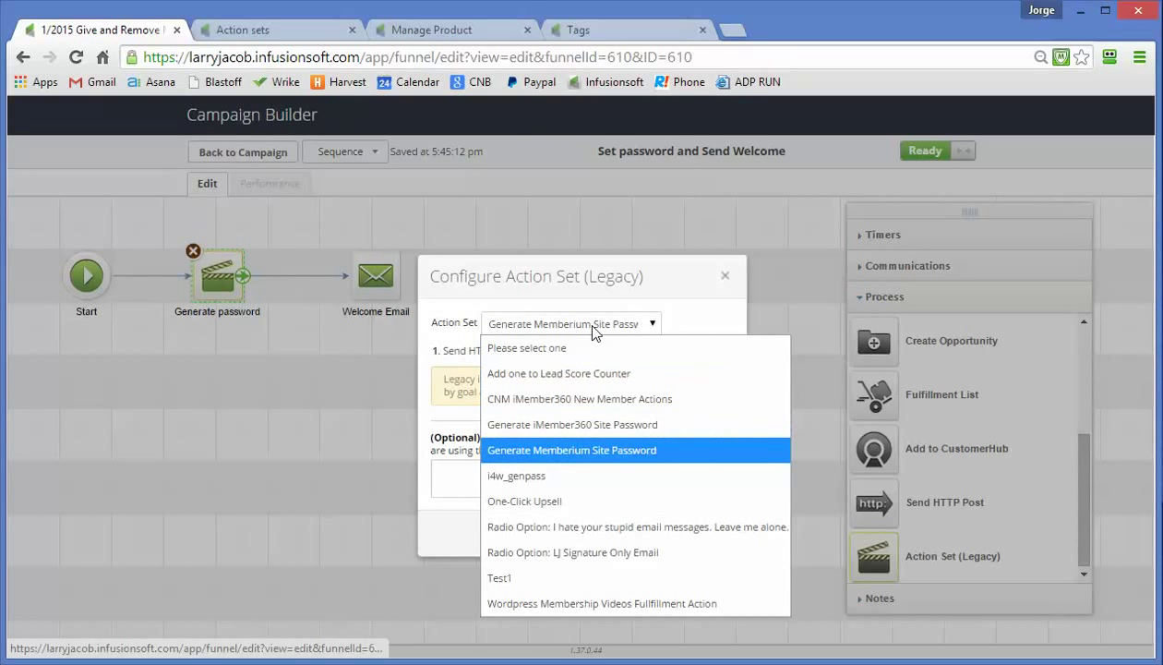
{"action": "left_click", "coordinate": [583, 449]}
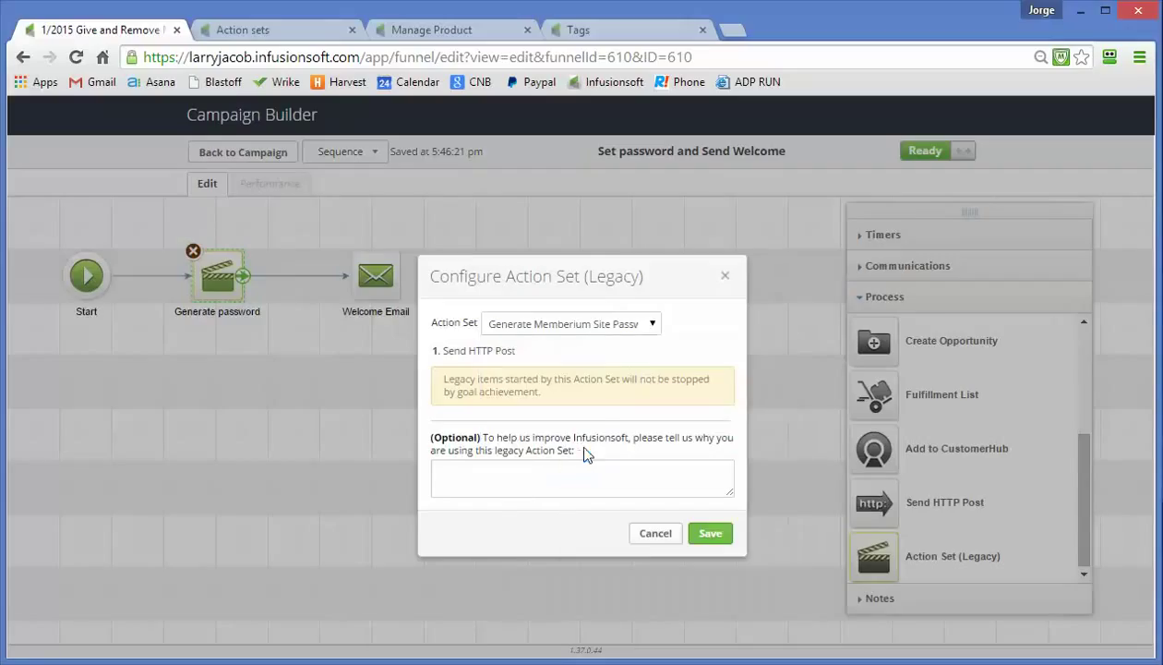
{"action": "left_click", "coordinate": [707, 534]}
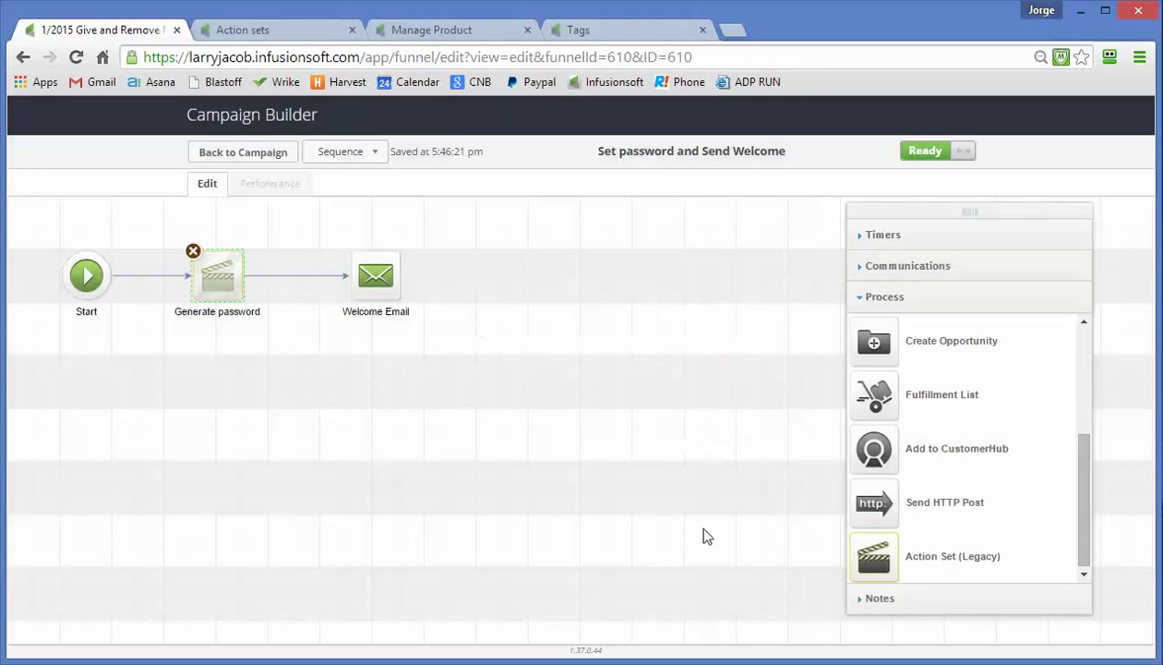
Open the Welcome Email and highlight the website address, ~Contact.Password~ and ~Contact.Email~ merge fields
{"action": "double_click", "coordinate": [369, 290]}
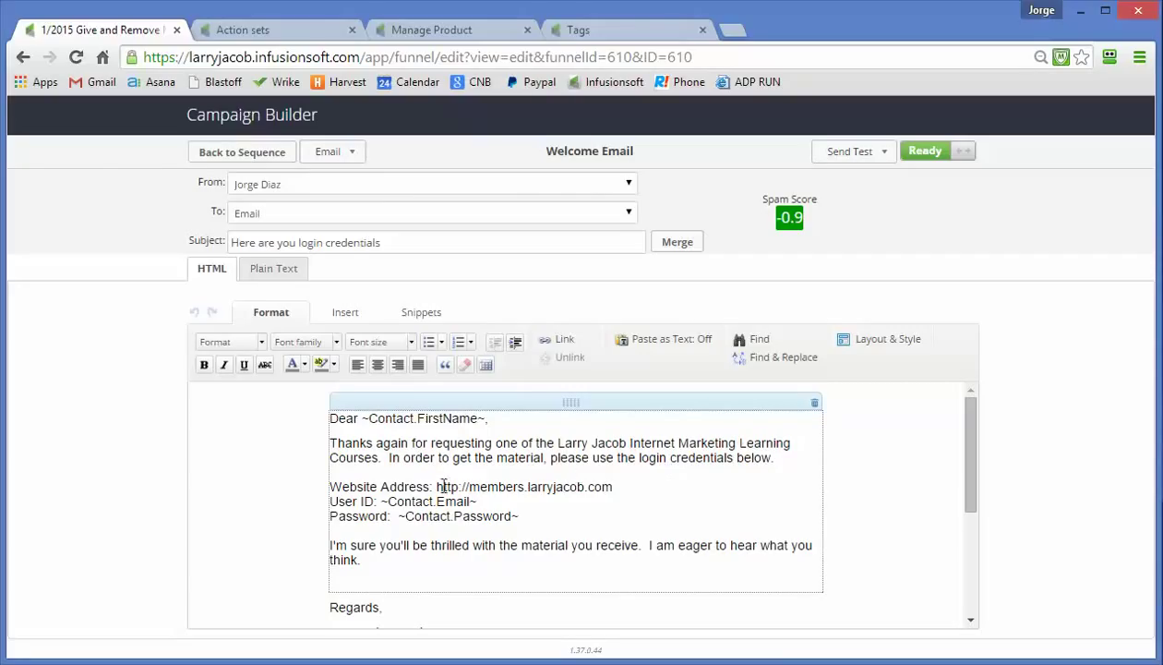
{"action": "left_click_drag", "start_coordinate": [613, 487], "coordinate": [388, 504]}
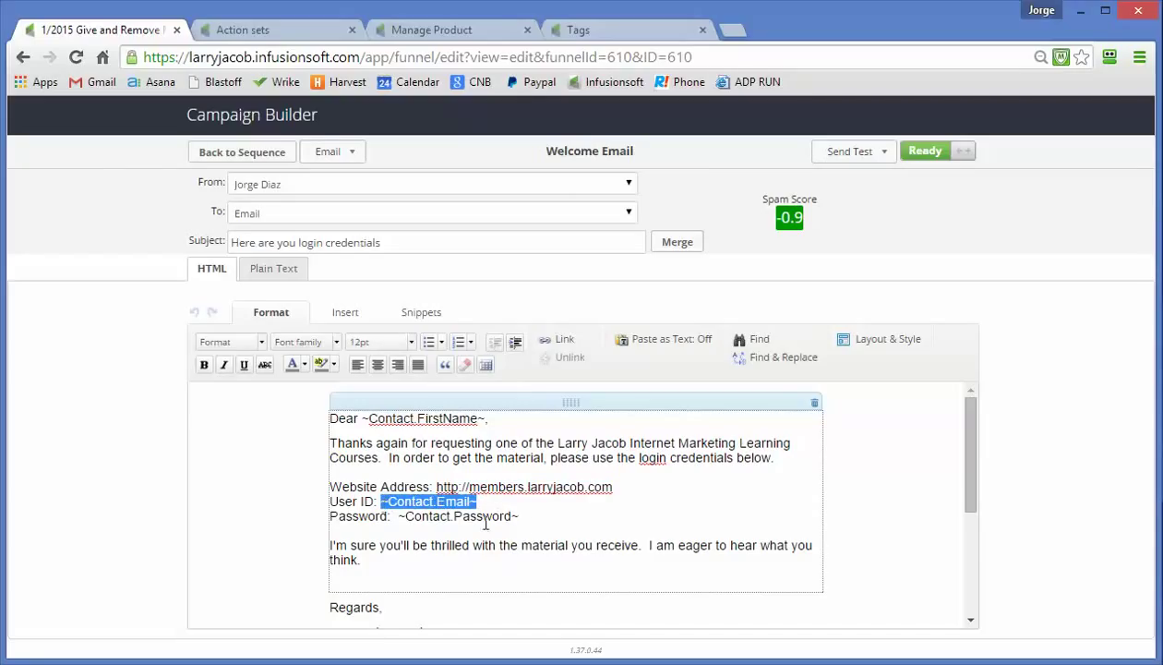
{"action": "left_click_drag", "start_coordinate": [522, 517], "coordinate": [399, 519]}
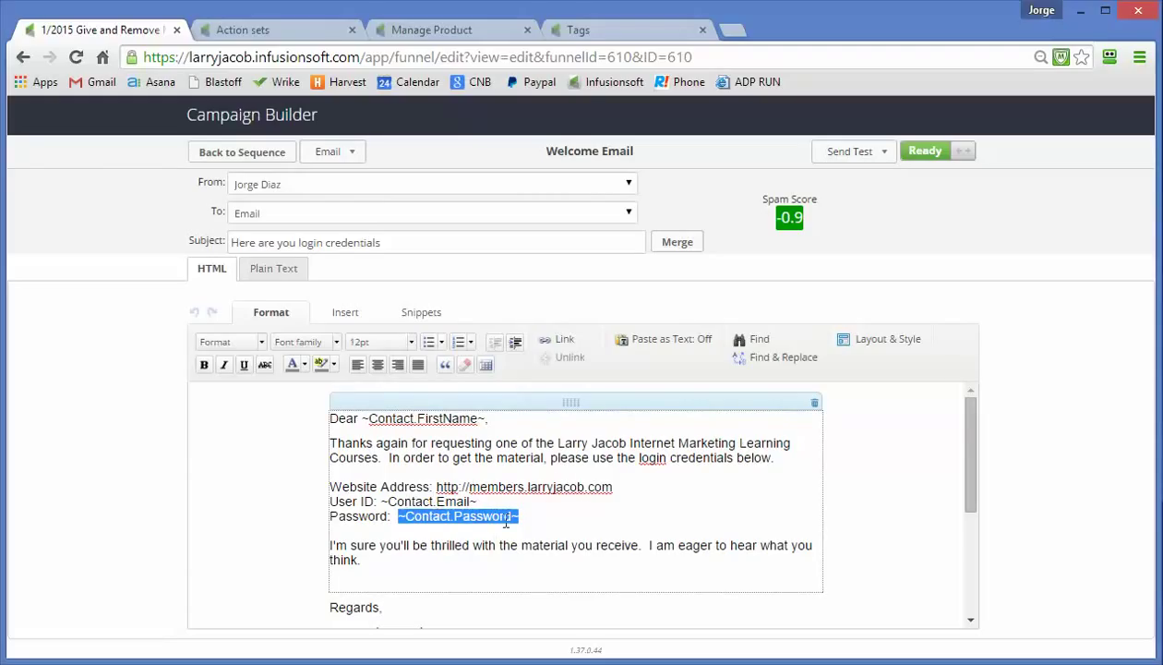
{"action": "left_click_drag", "start_coordinate": [479, 499], "coordinate": [379, 501]}
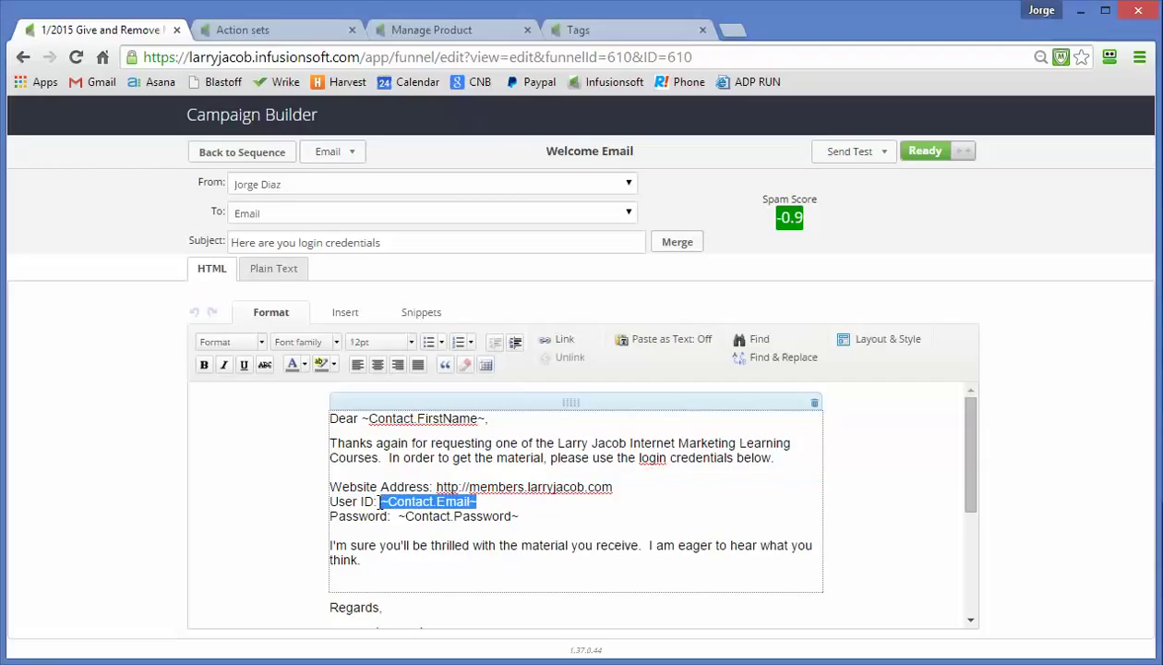
Return to the campaign map and publish the 1/2015 Give and Remove Membership Access changes
{"action": "left_click", "coordinate": [249, 152]}
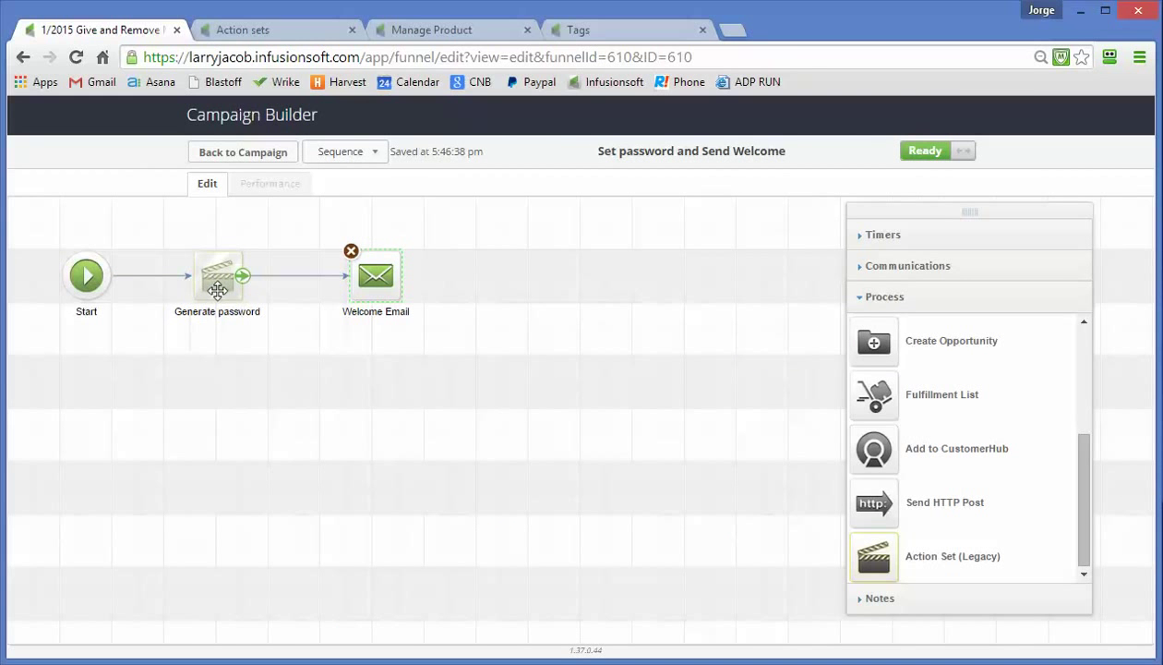
{"action": "left_click", "coordinate": [255, 155]}
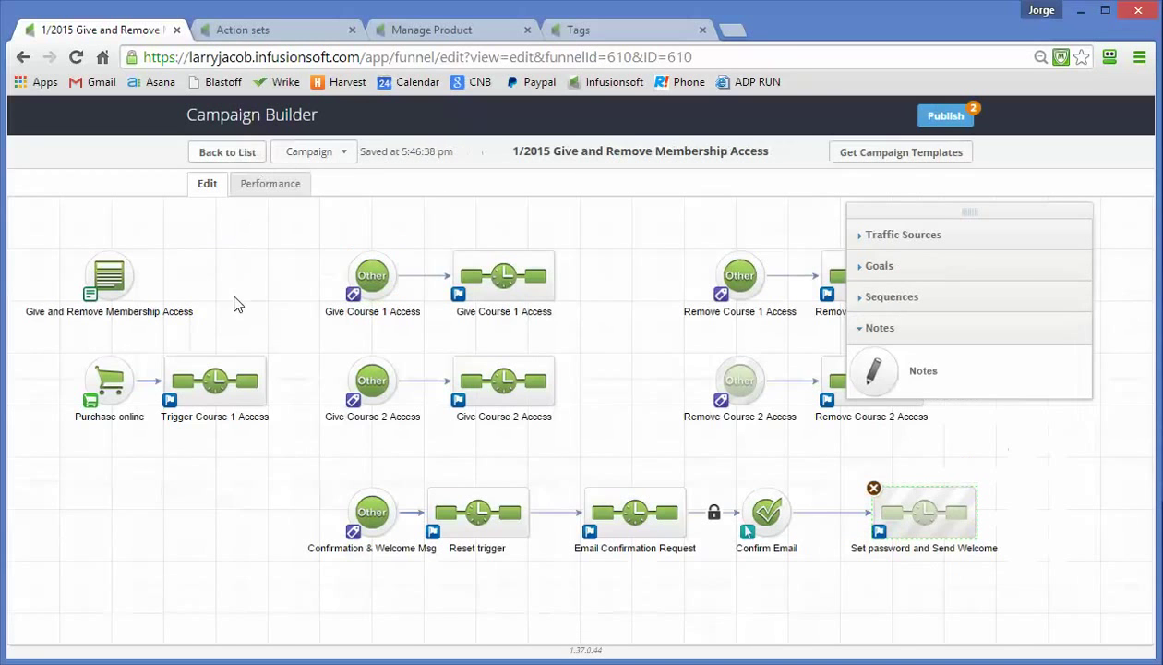
{"action": "left_click", "coordinate": [942, 120]}
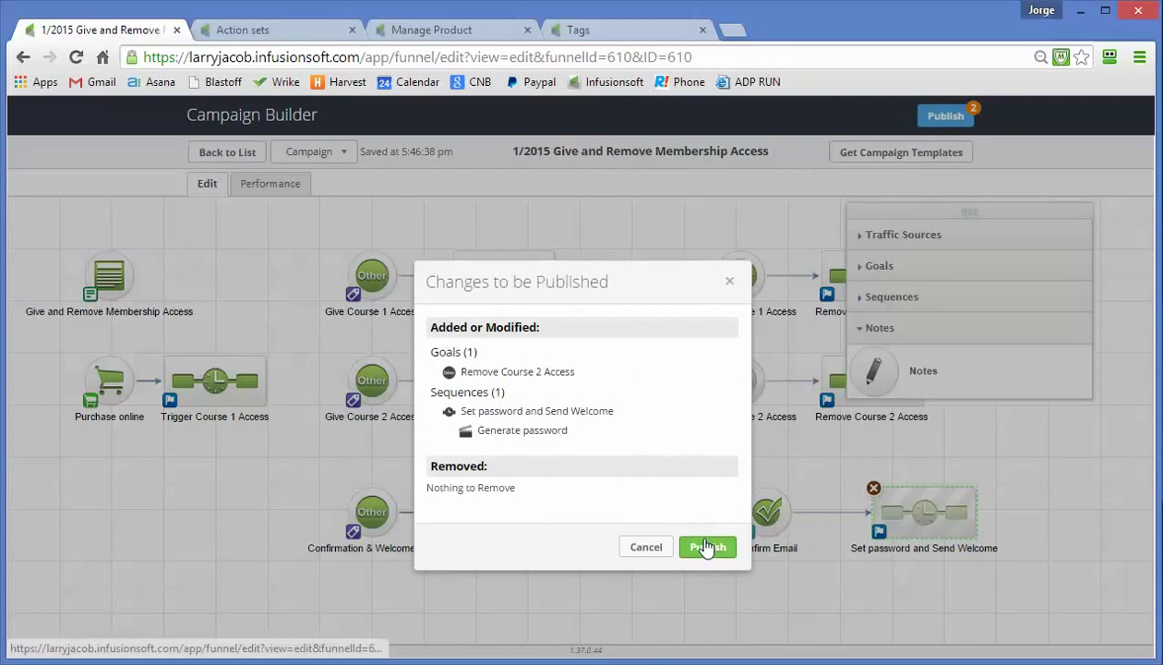
{"action": "left_click", "coordinate": [706, 547]}
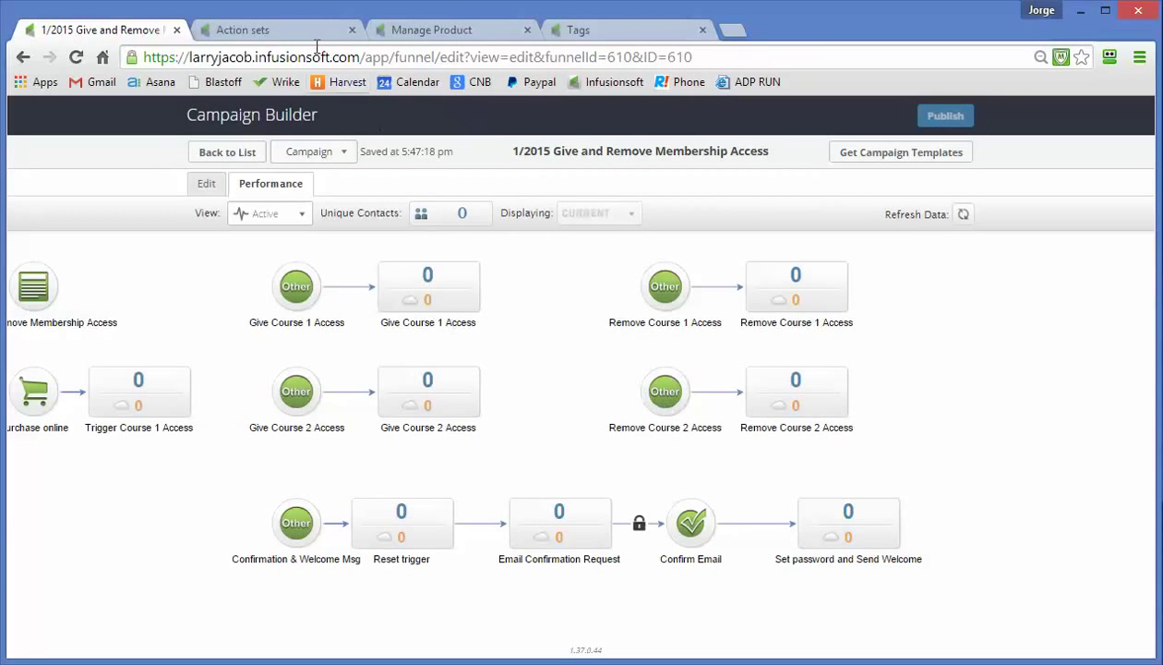
Open the Generate Memberium Site Password action set from the Action sets page
{"action": "left_click", "coordinate": [285, 32]}
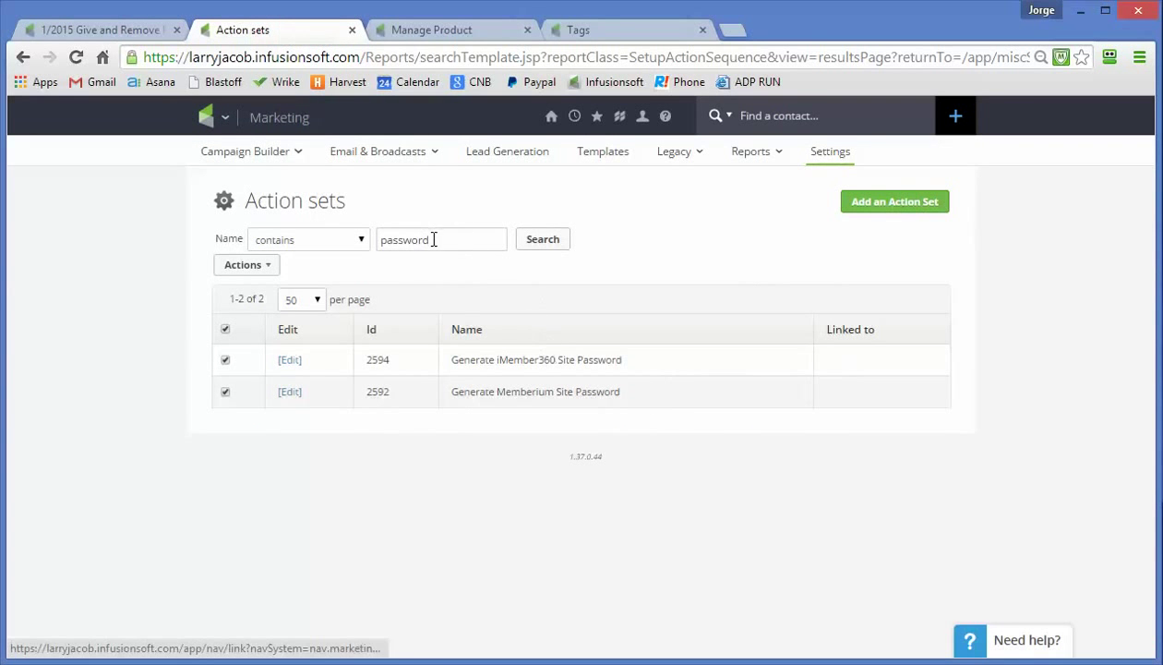
{"action": "left_click", "coordinate": [547, 240]}
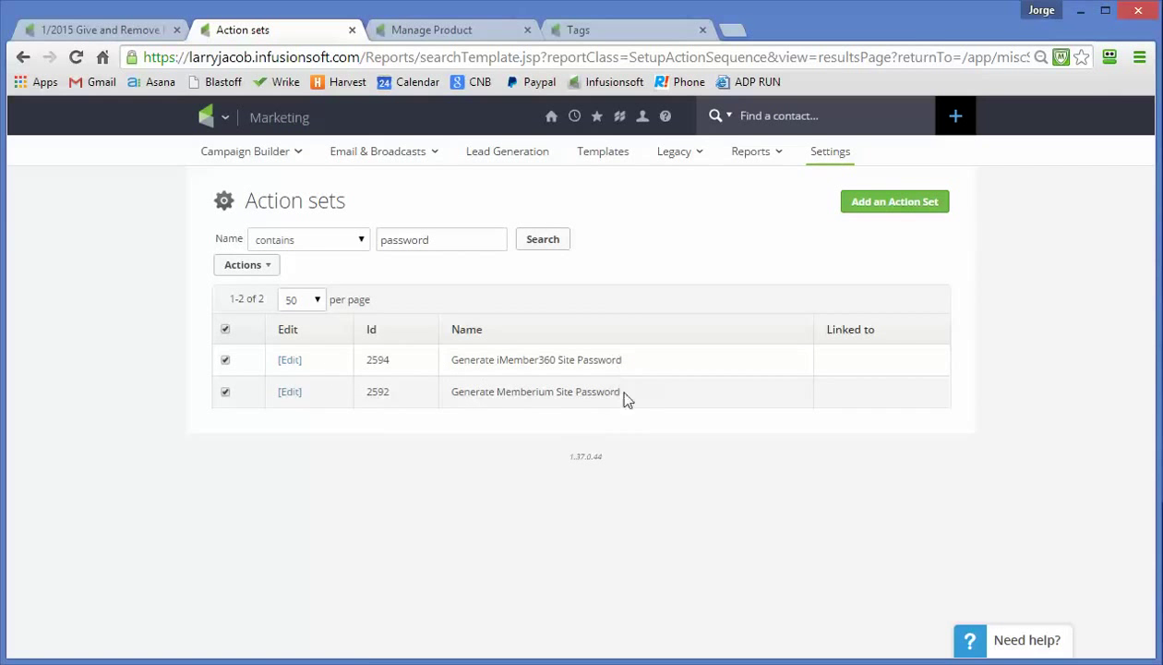
{"action": "left_click", "coordinate": [290, 393]}
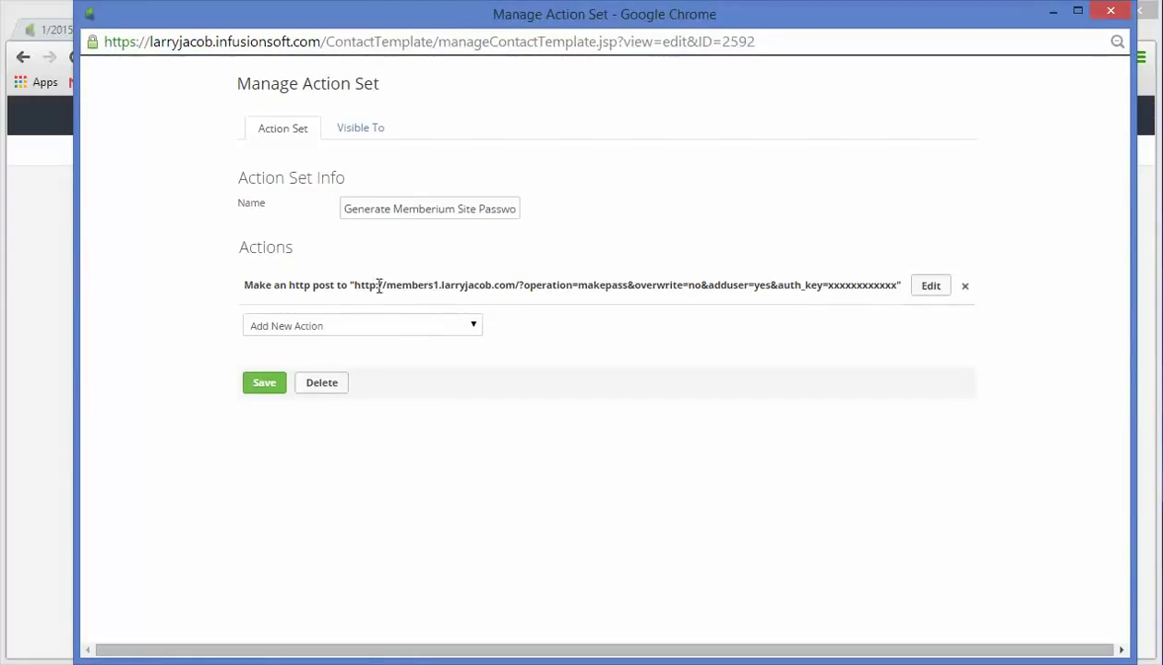
Highlight the http post's site address, overwrite=no, adduser=yes and auth_key parameters, then close it
{"action": "left_click_drag", "start_coordinate": [519, 285], "coordinate": [353, 289]}
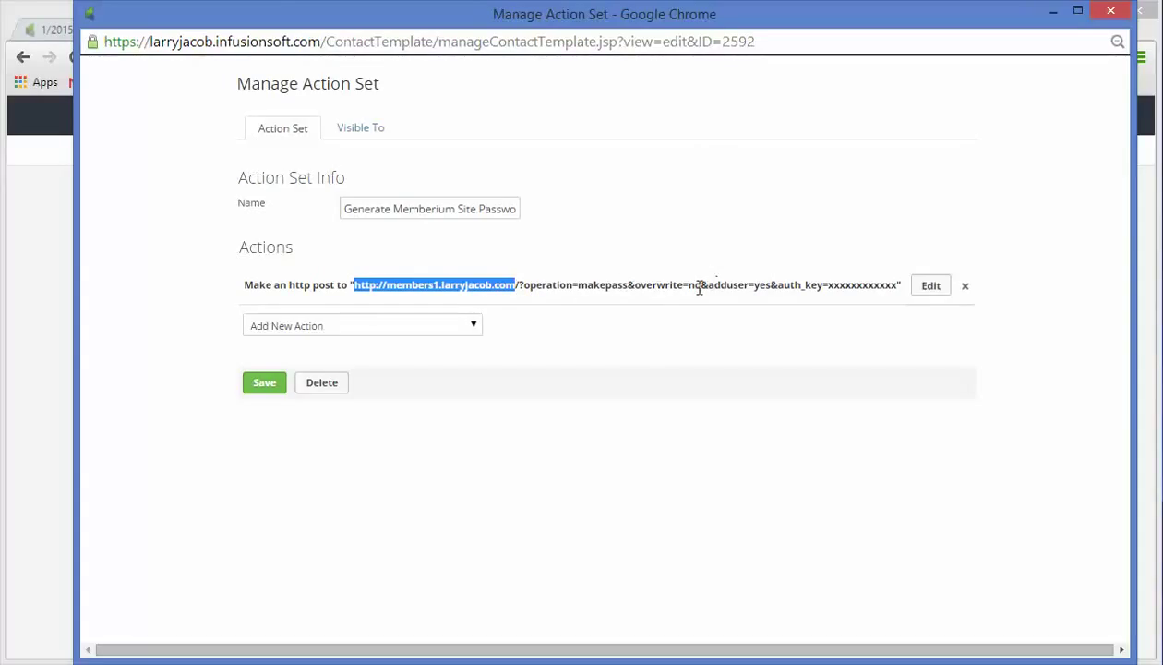
{"action": "left_click_drag", "start_coordinate": [696, 285], "coordinate": [638, 279]}
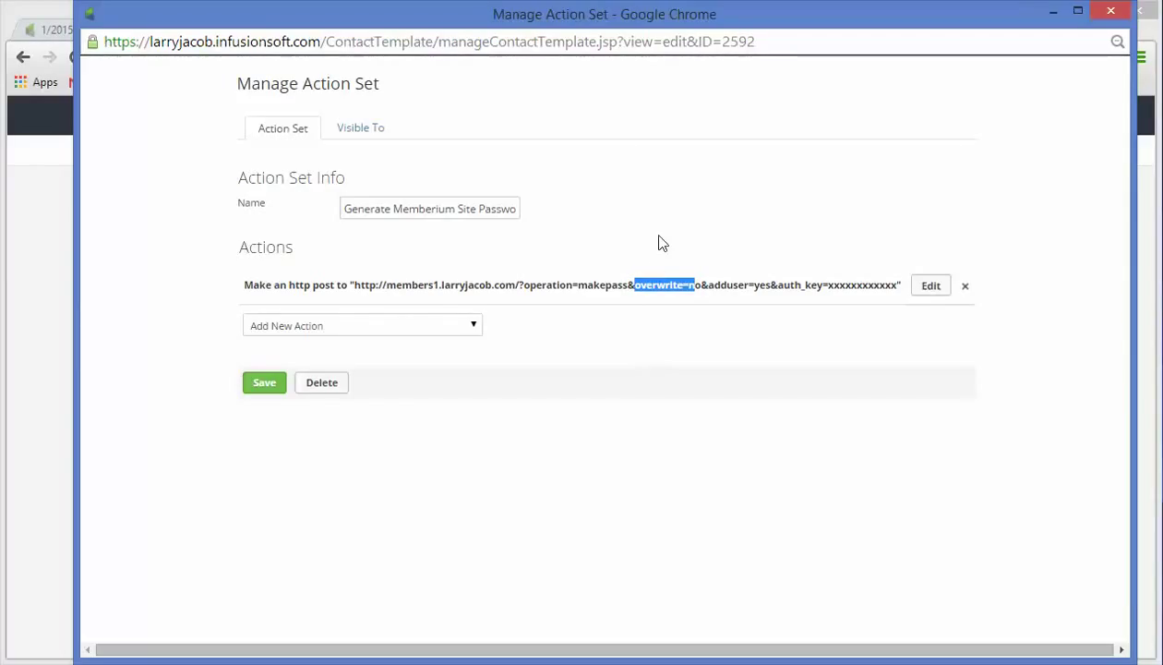
{"action": "left_click", "coordinate": [698, 285]}
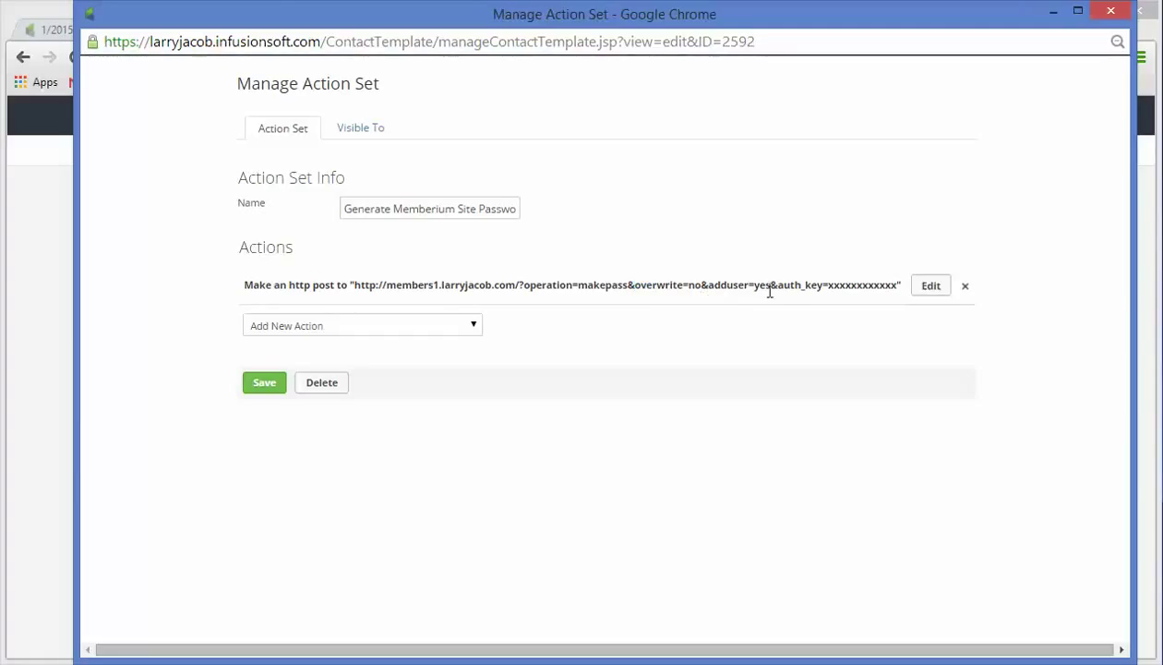
{"action": "left_click_drag", "start_coordinate": [770, 286], "coordinate": [714, 285]}
{"action": "left_click_drag", "start_coordinate": [903, 286], "coordinate": [778, 287]}
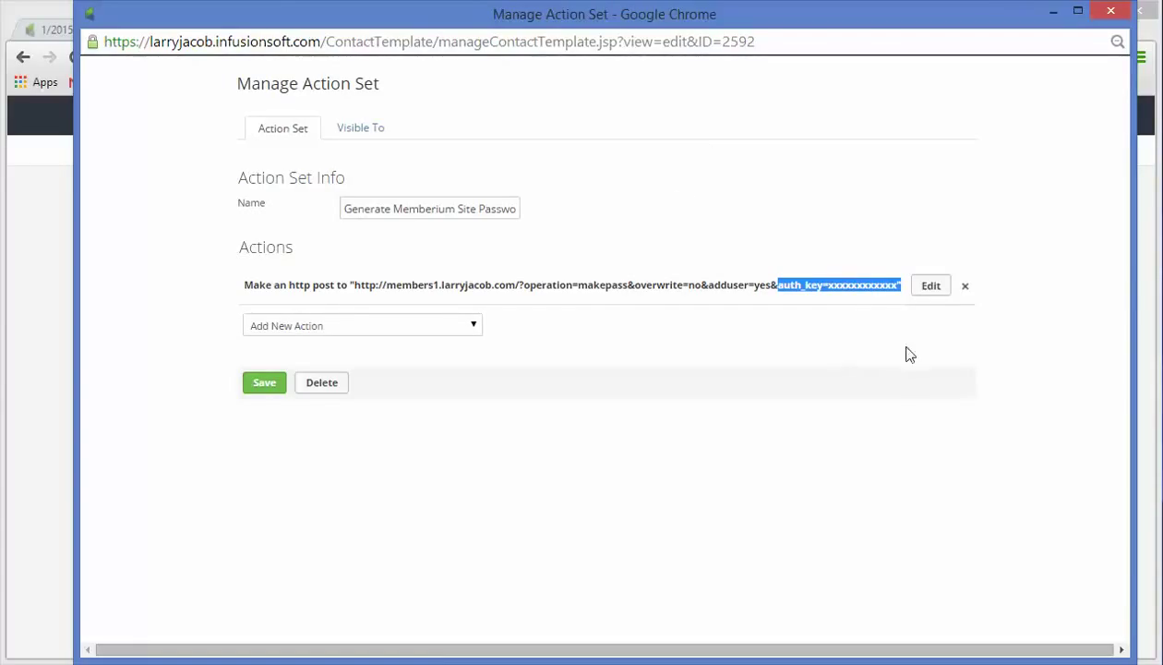
{"action": "left_click", "coordinate": [868, 288]}
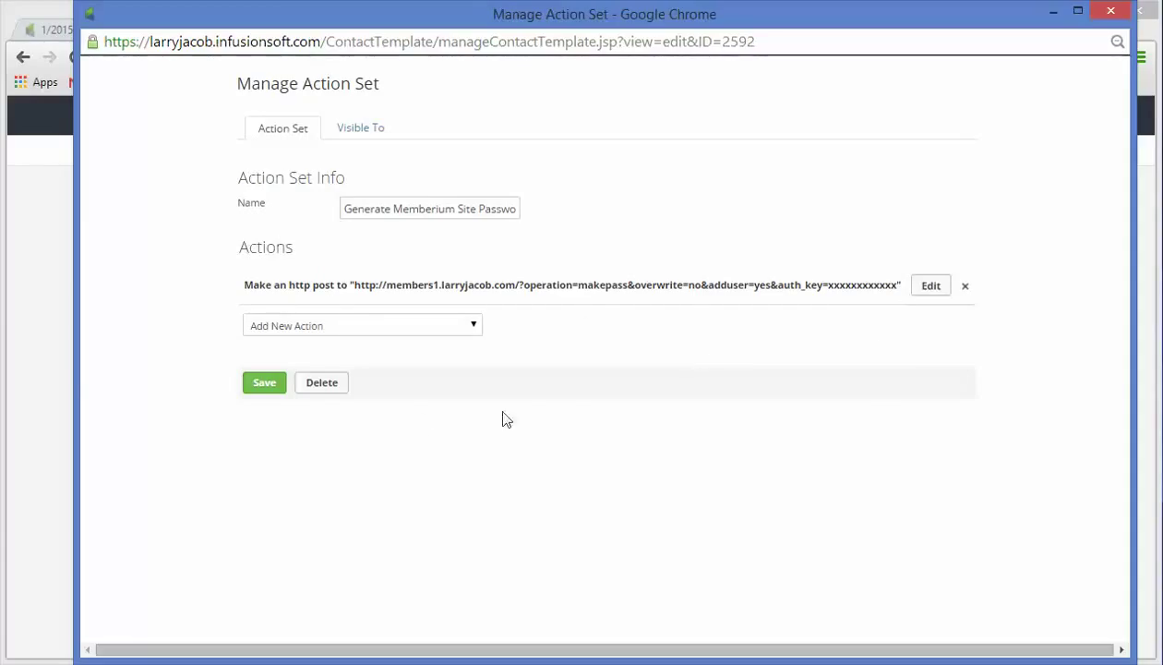
{"action": "left_click_drag", "start_coordinate": [902, 287], "coordinate": [353, 294]}
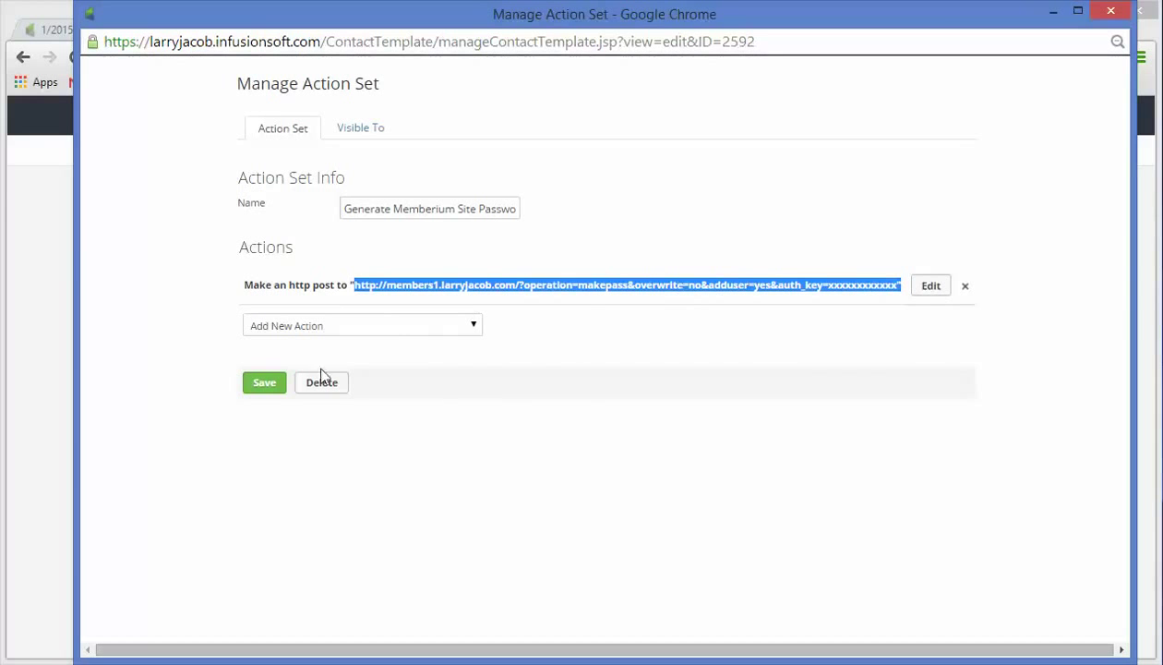
{"action": "left_click", "coordinate": [1111, 13]}
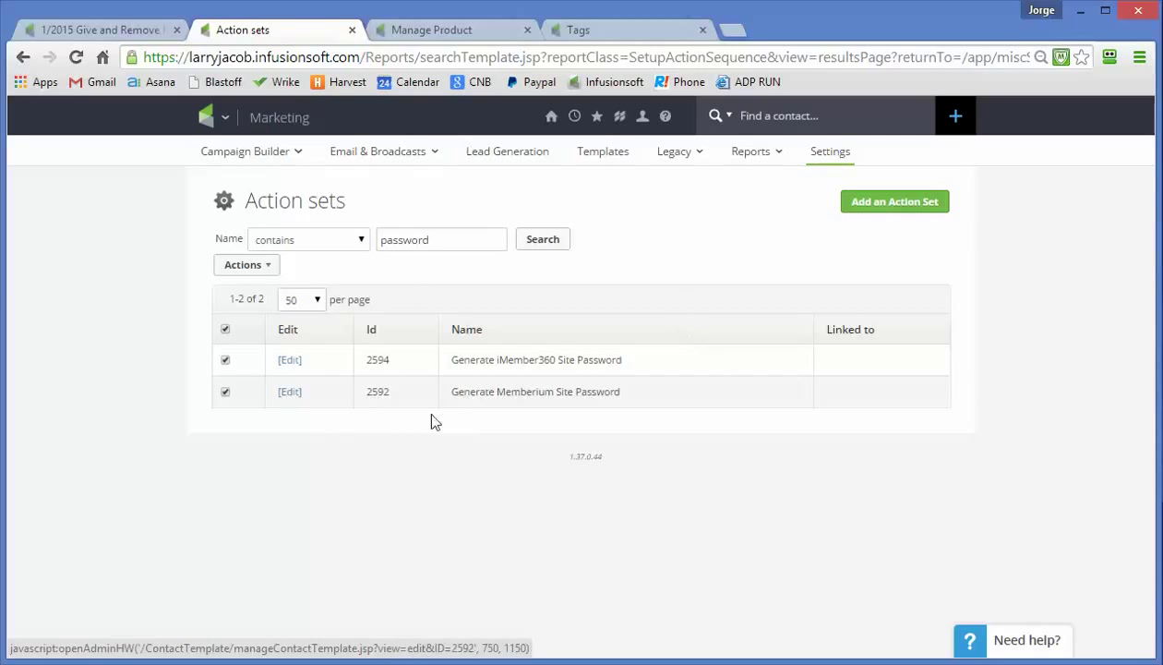
{"action": "left_click", "coordinate": [290, 362]}
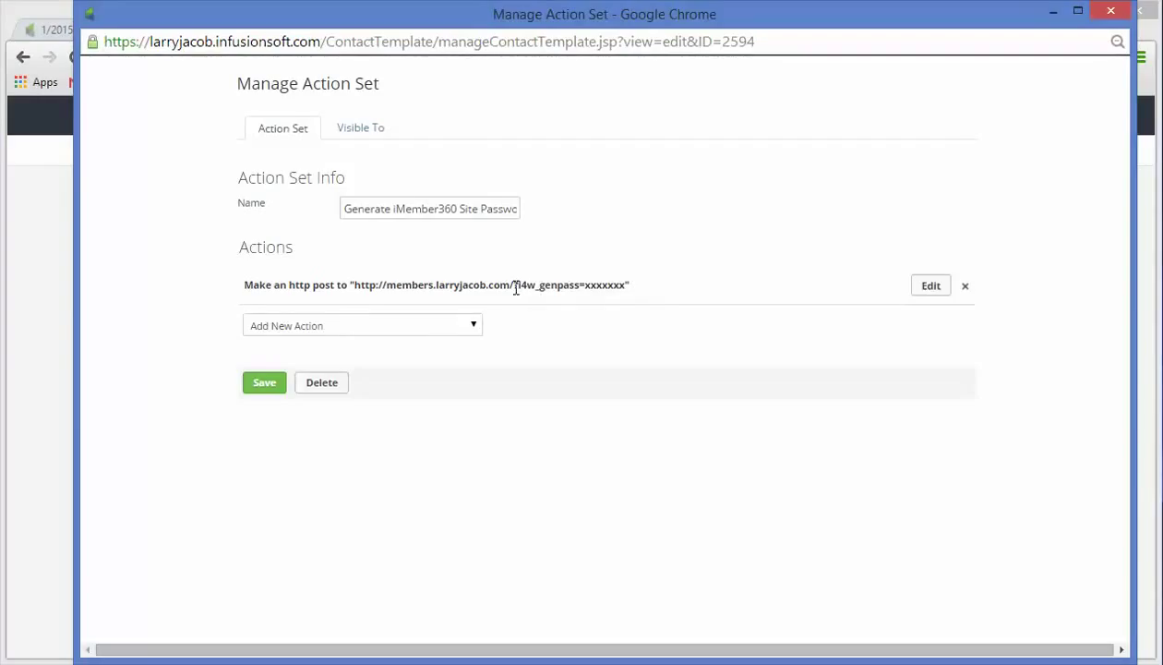
{"action": "left_click_drag", "start_coordinate": [515, 286], "coordinate": [580, 280]}
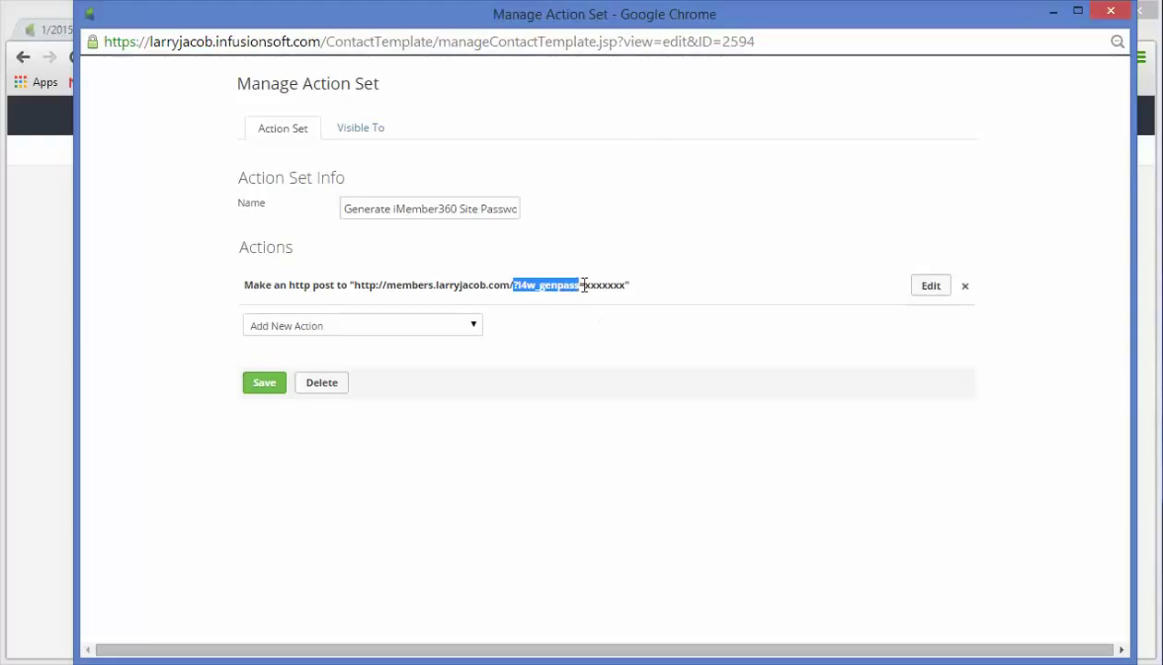
{"action": "left_click", "coordinate": [581, 285]}
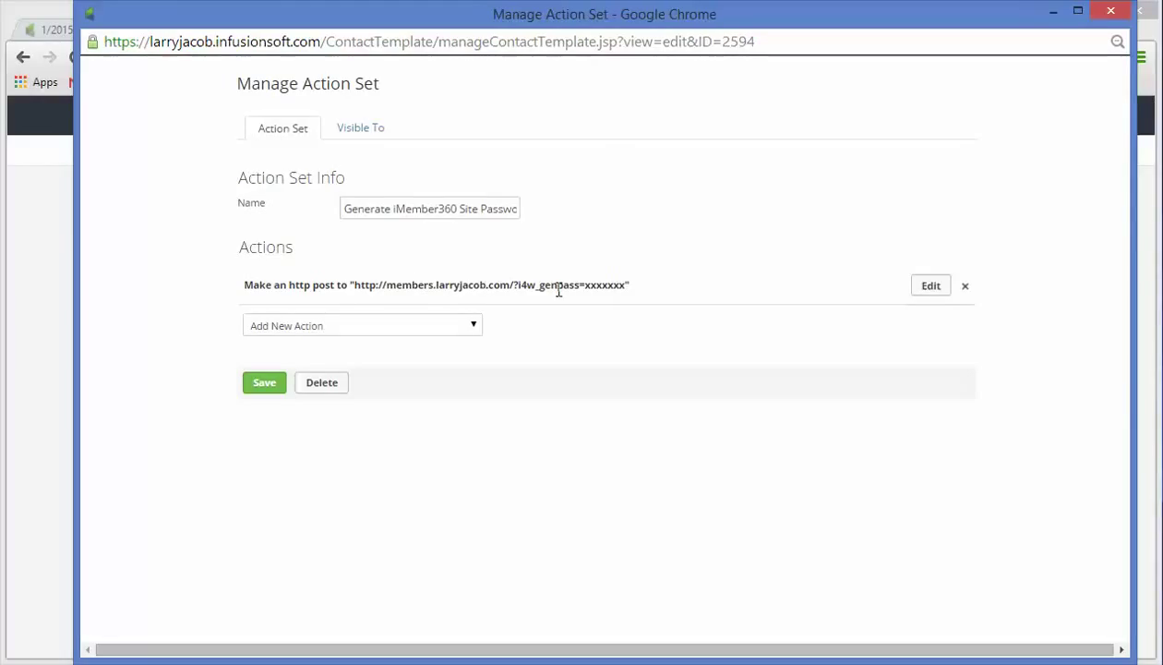
{"action": "left_click_drag", "start_coordinate": [623, 286], "coordinate": [581, 287]}
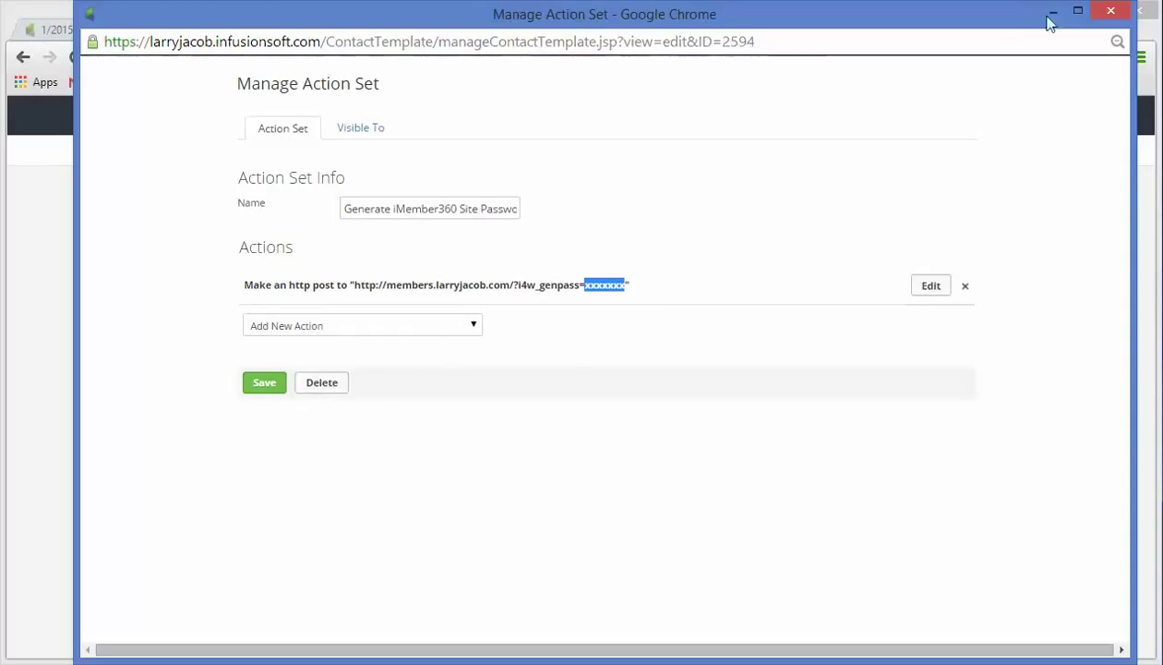
{"action": "left_click", "coordinate": [1110, 13]}
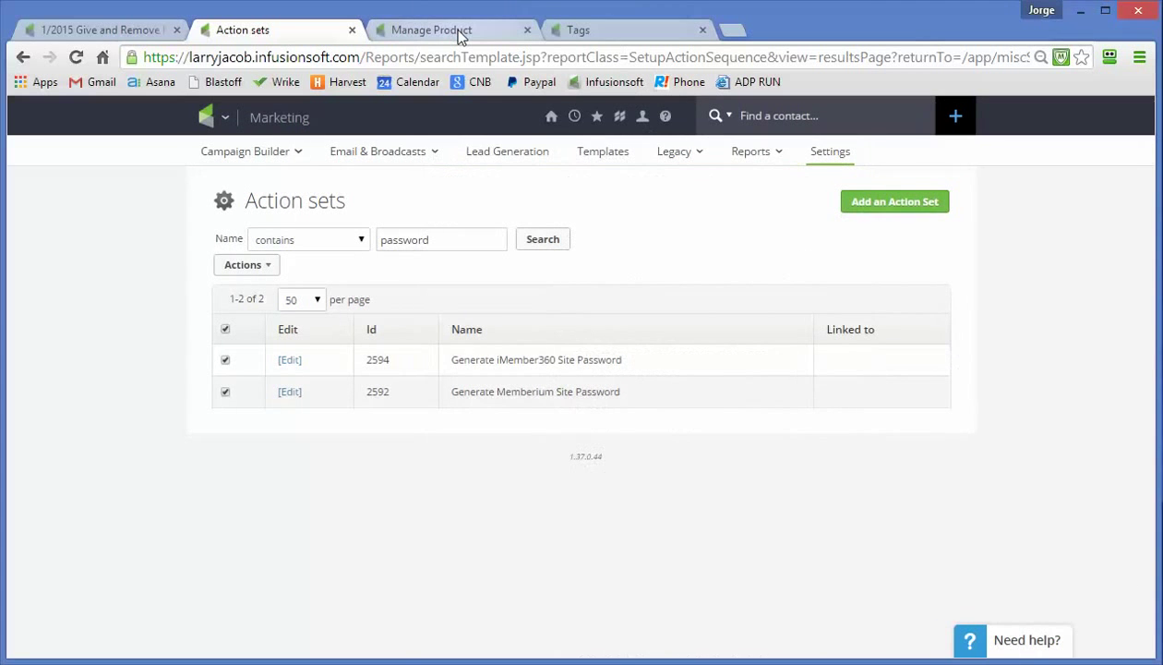
Switch back to the browser tab holding the 1/2015 Give and Remove Membership Access campaign
{"action": "left_click", "coordinate": [101, 35]}
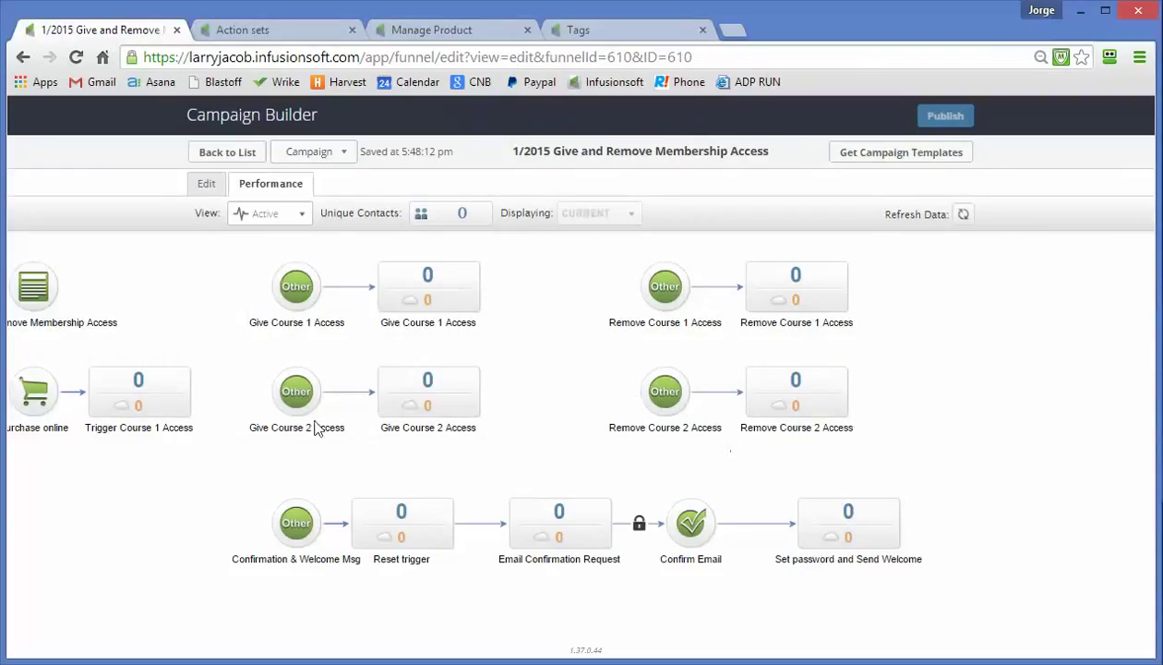